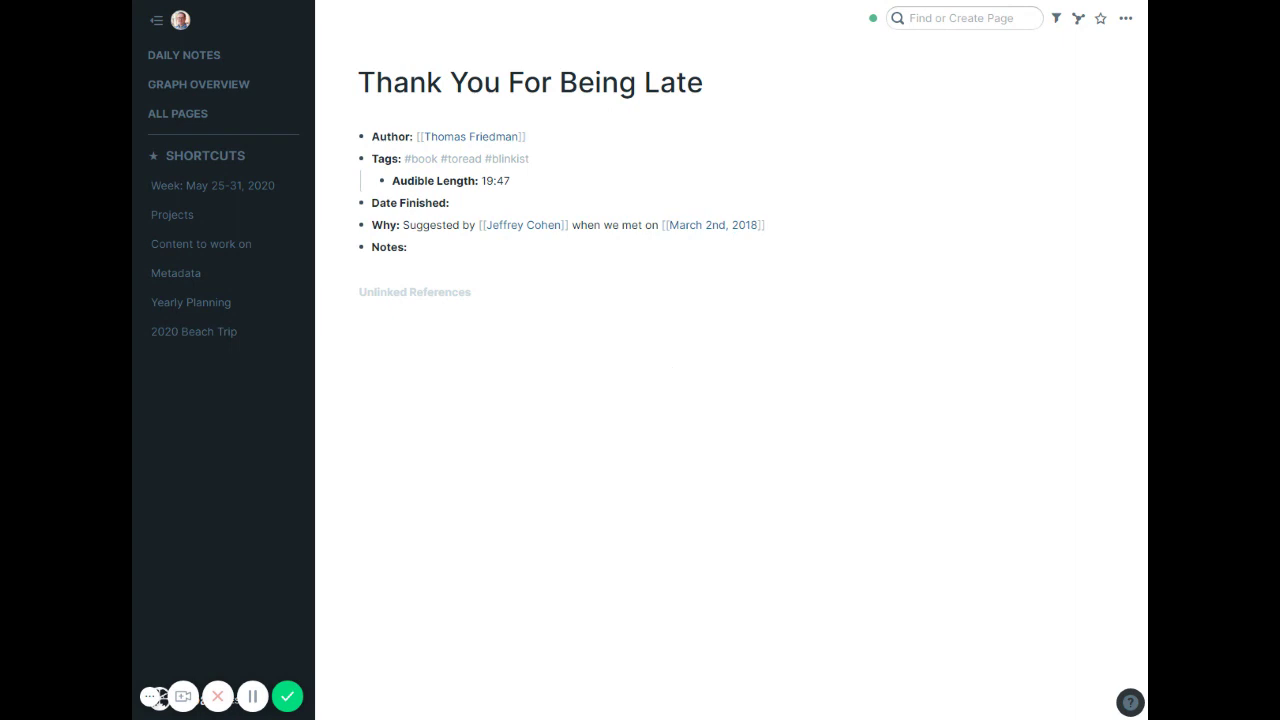
Step: Open the book tag's page and bring up its Linked References tag filter
left_click(422, 160)
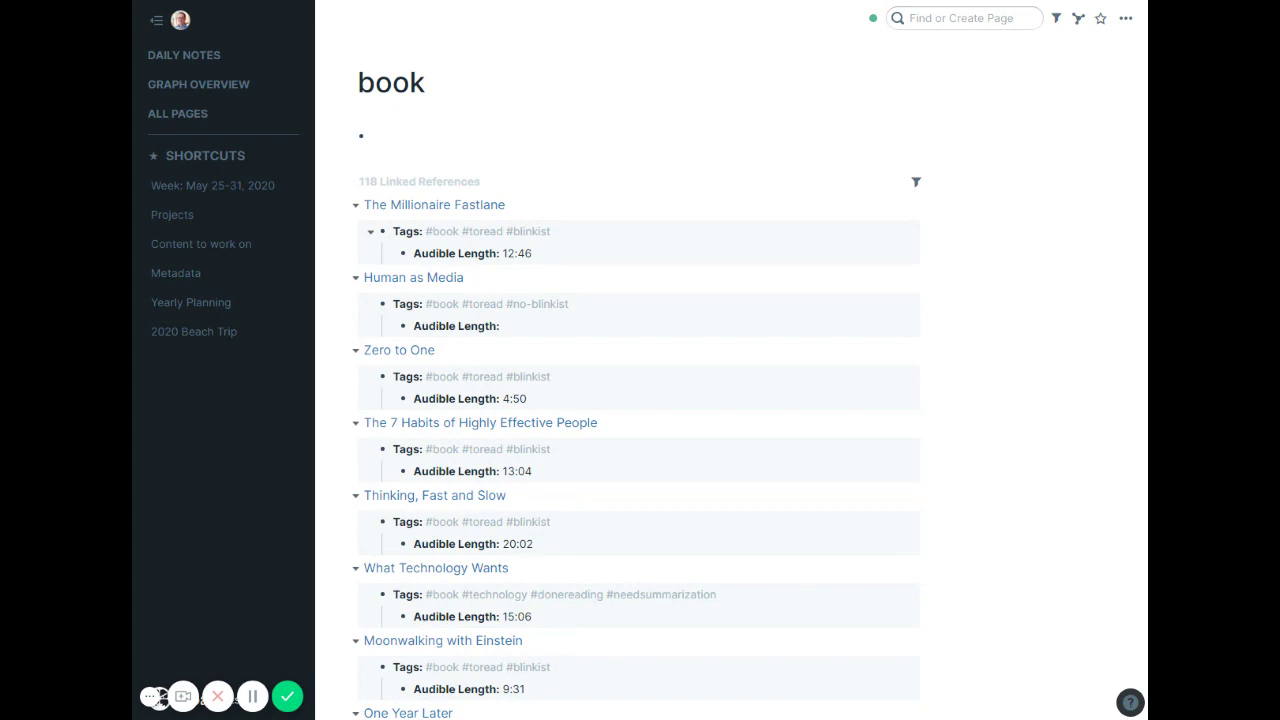
scroll(674, 303, "down", 12)
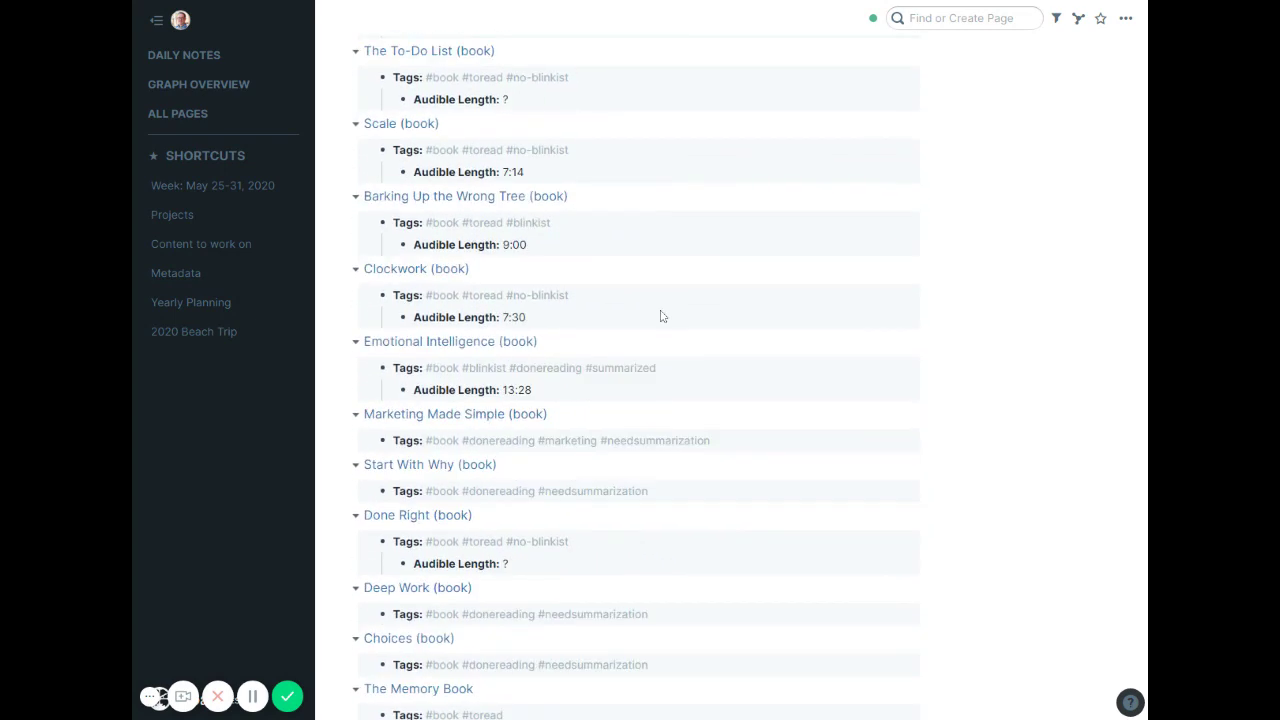
scroll(674, 303, "up", 7)
scroll(677, 351, "up", 5)
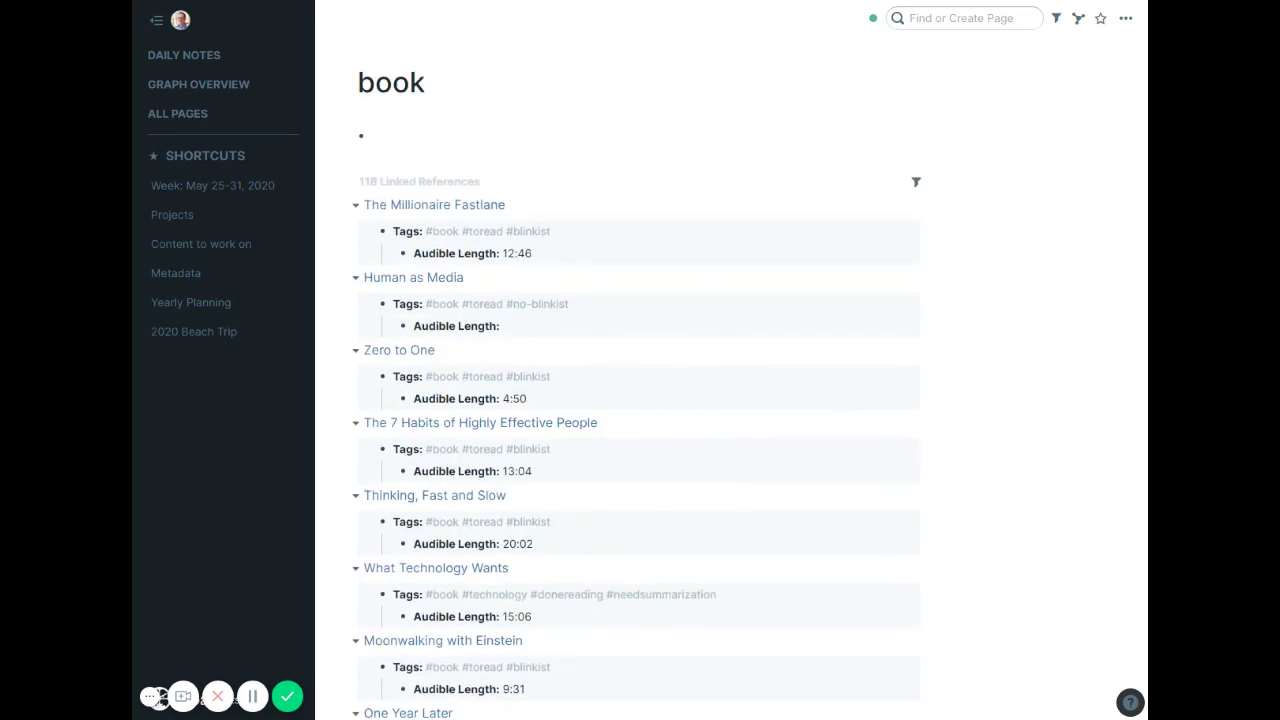
left_click(914, 184)
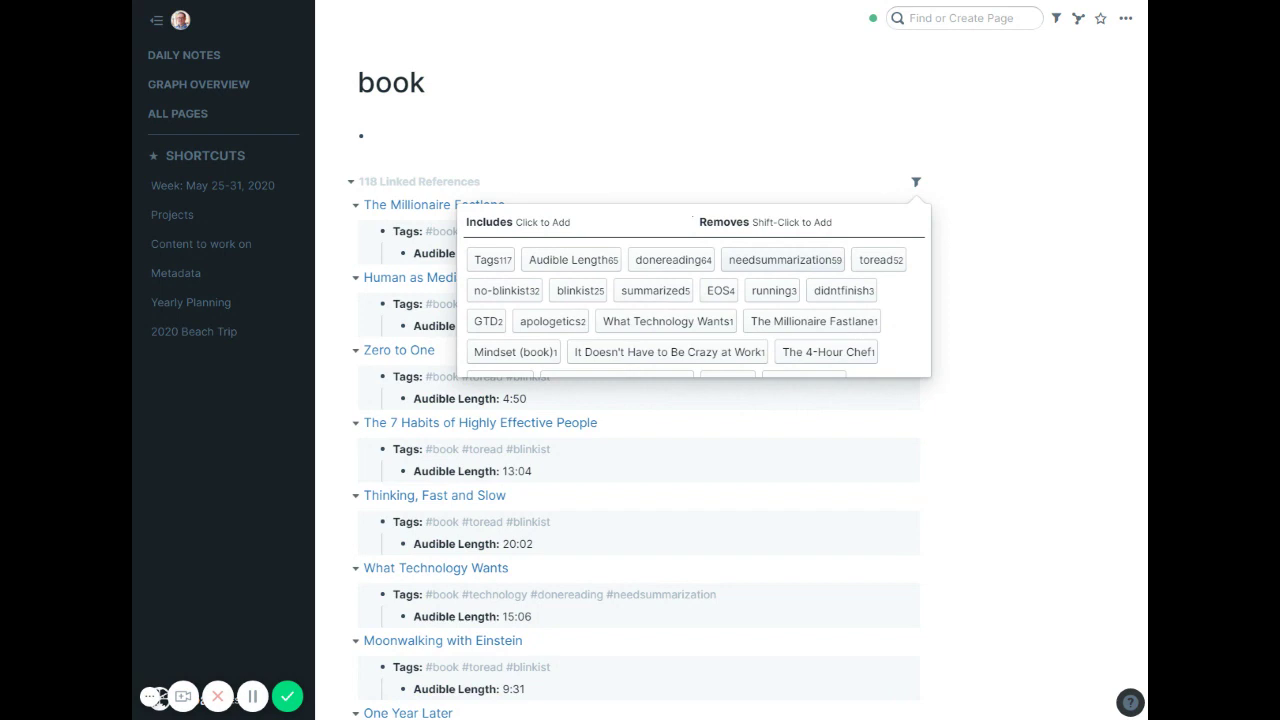
Step: Filter the book references to include only needsummarization
left_click(779, 262)
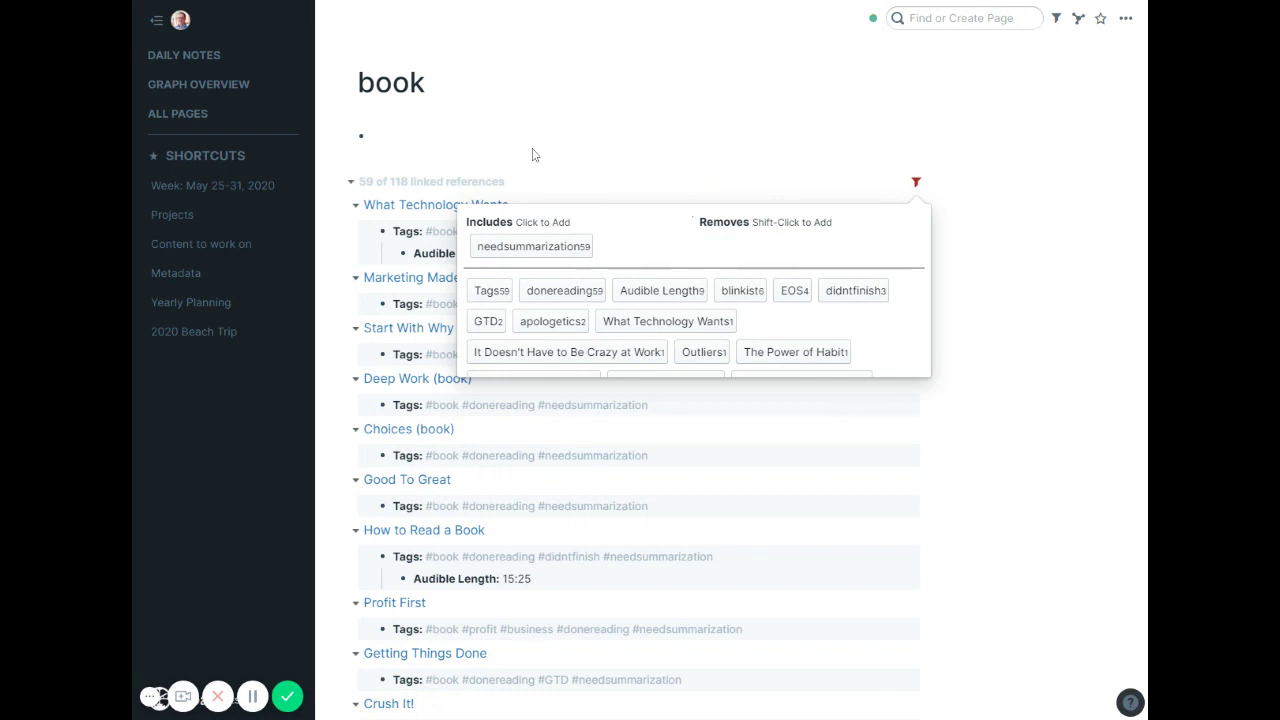
left_click(566, 117)
scroll(697, 387, "down", 5)
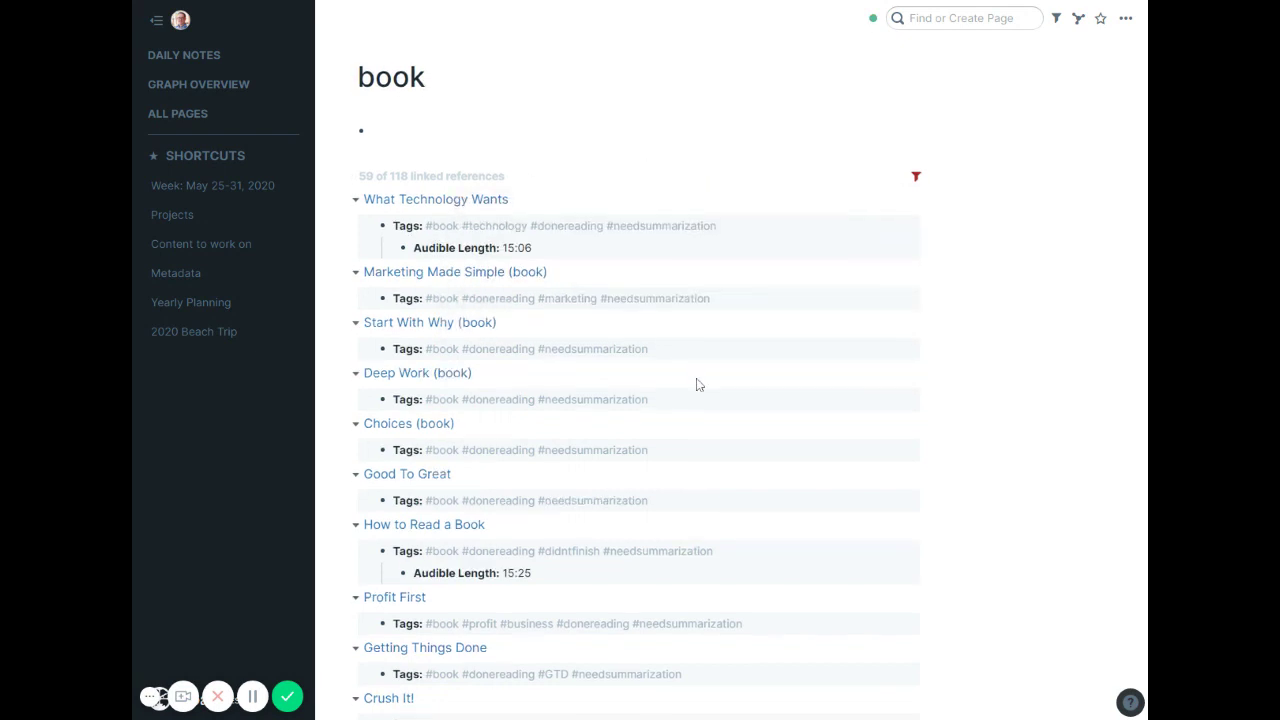
scroll(697, 387, "up", 5)
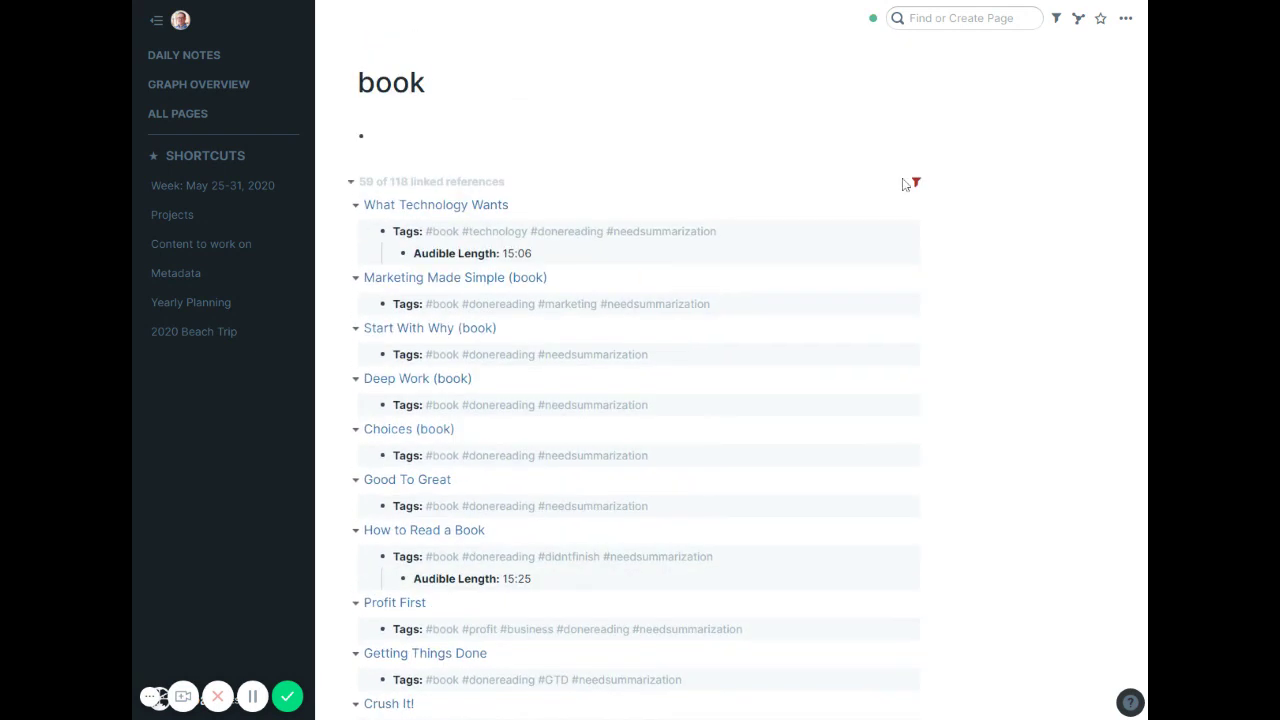
Step: Add blinkist as a second included tag, narrowing to 6 of 118, and reopen the filter
left_click(915, 183)
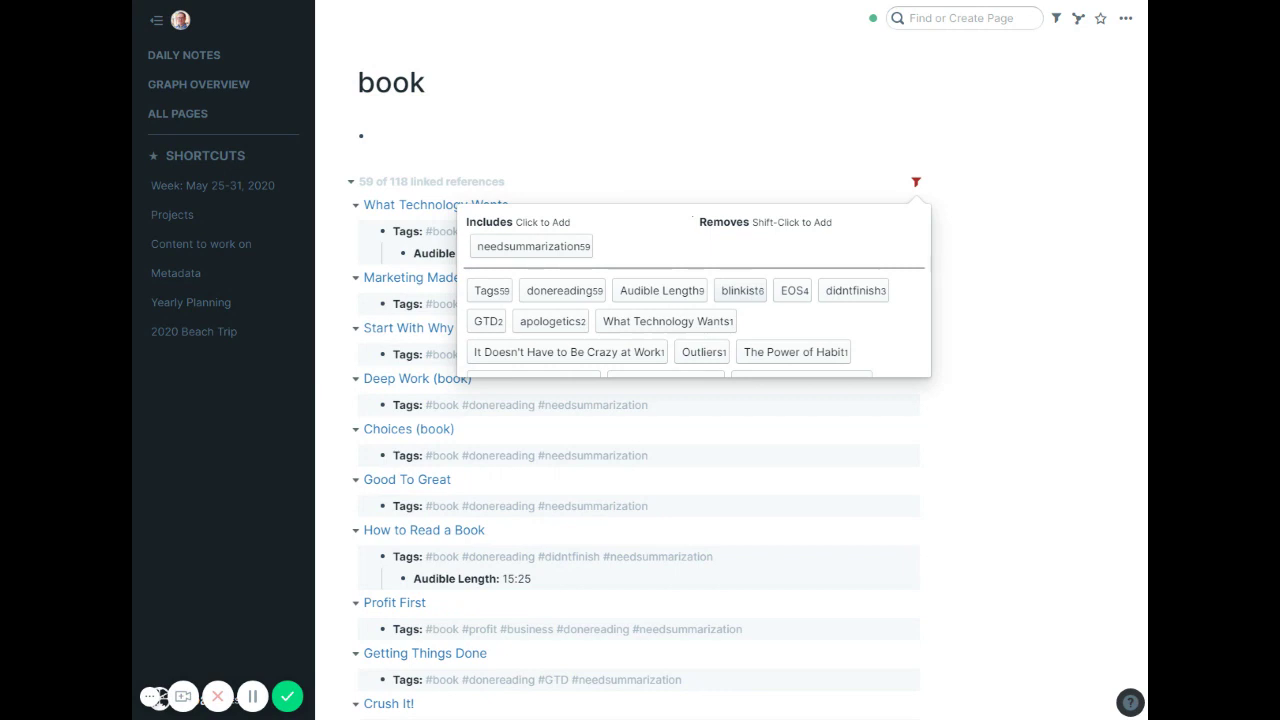
left_click(744, 295)
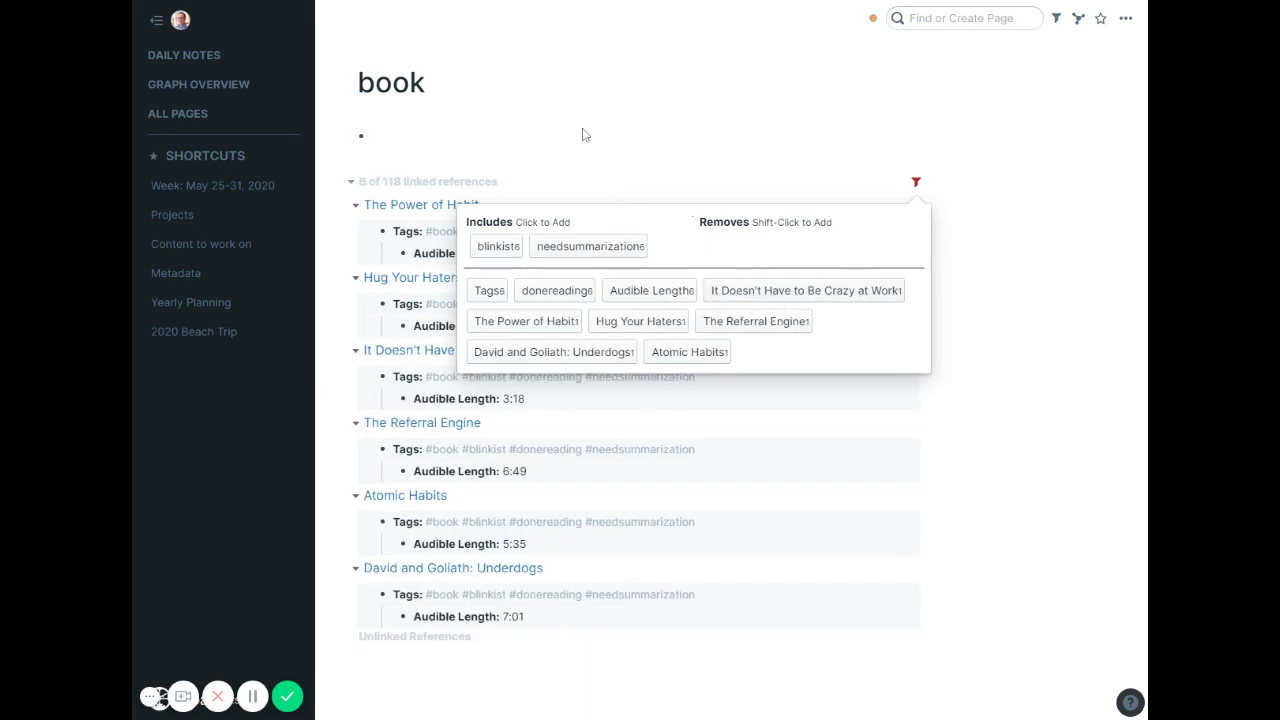
left_click(585, 135)
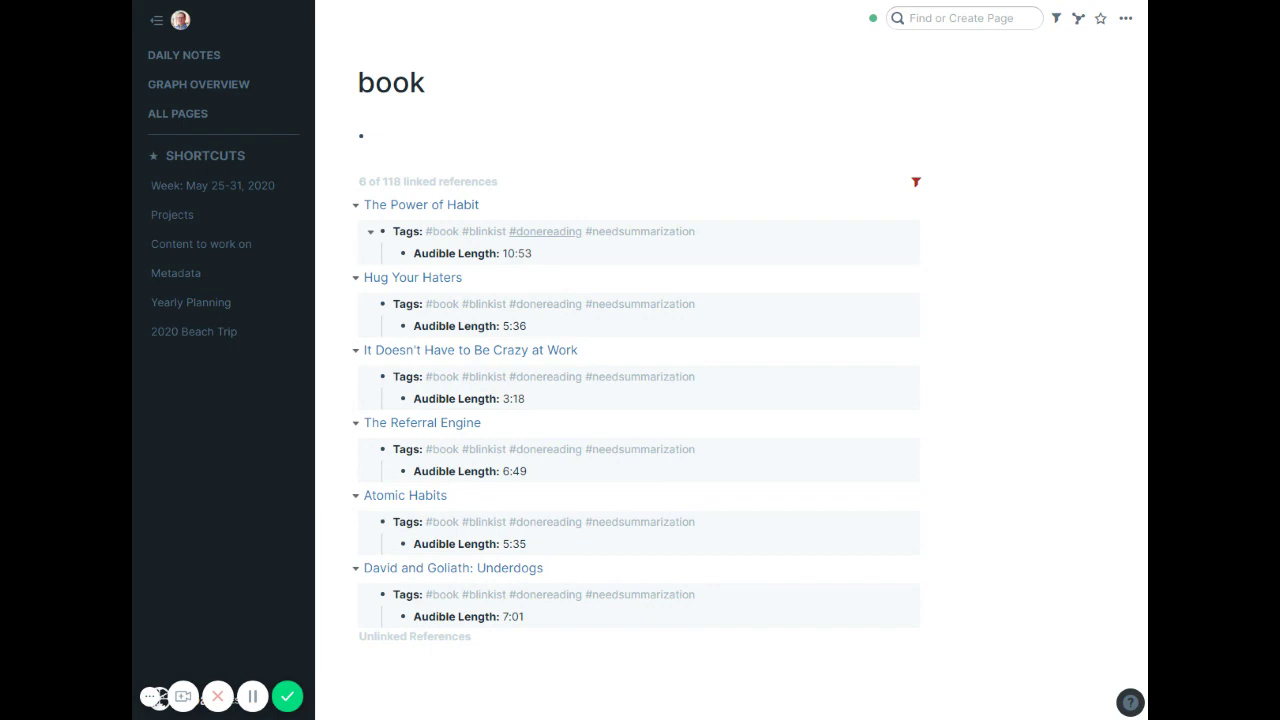
left_click(915, 184)
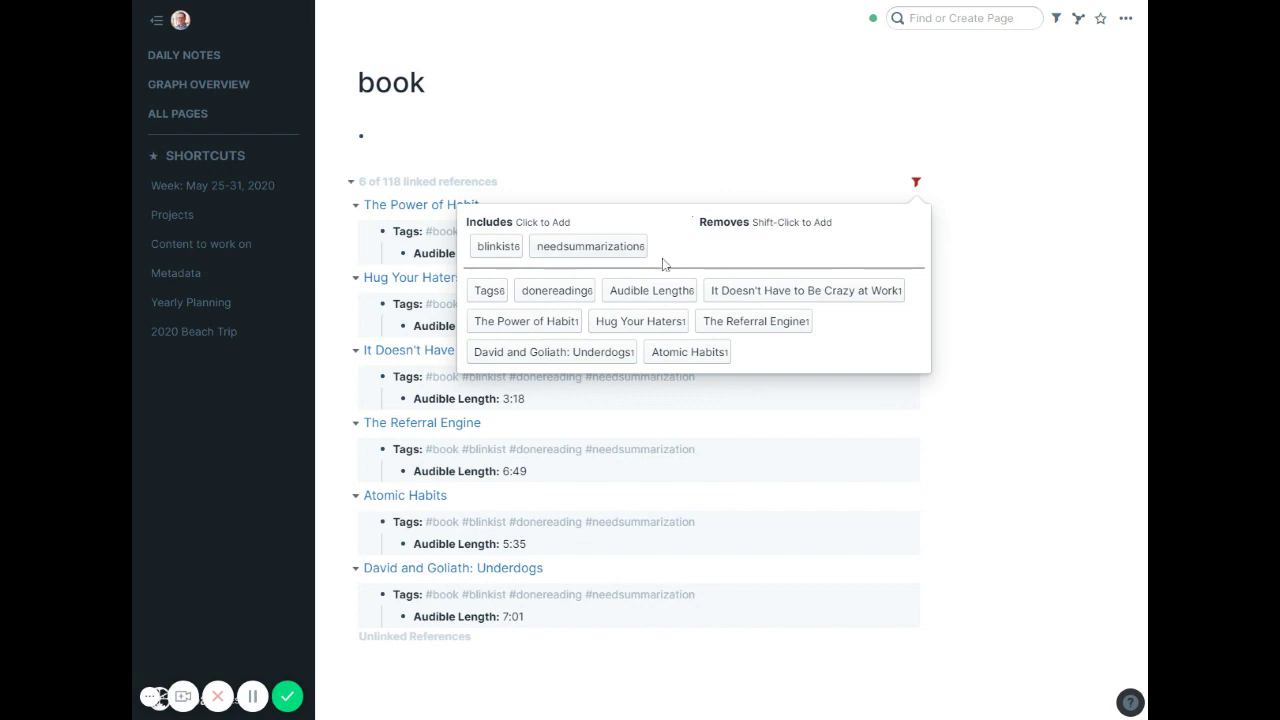
Step: Replace the filters with needsummarization included and blinkist excluded
left_click(585, 252)
left_click(499, 249)
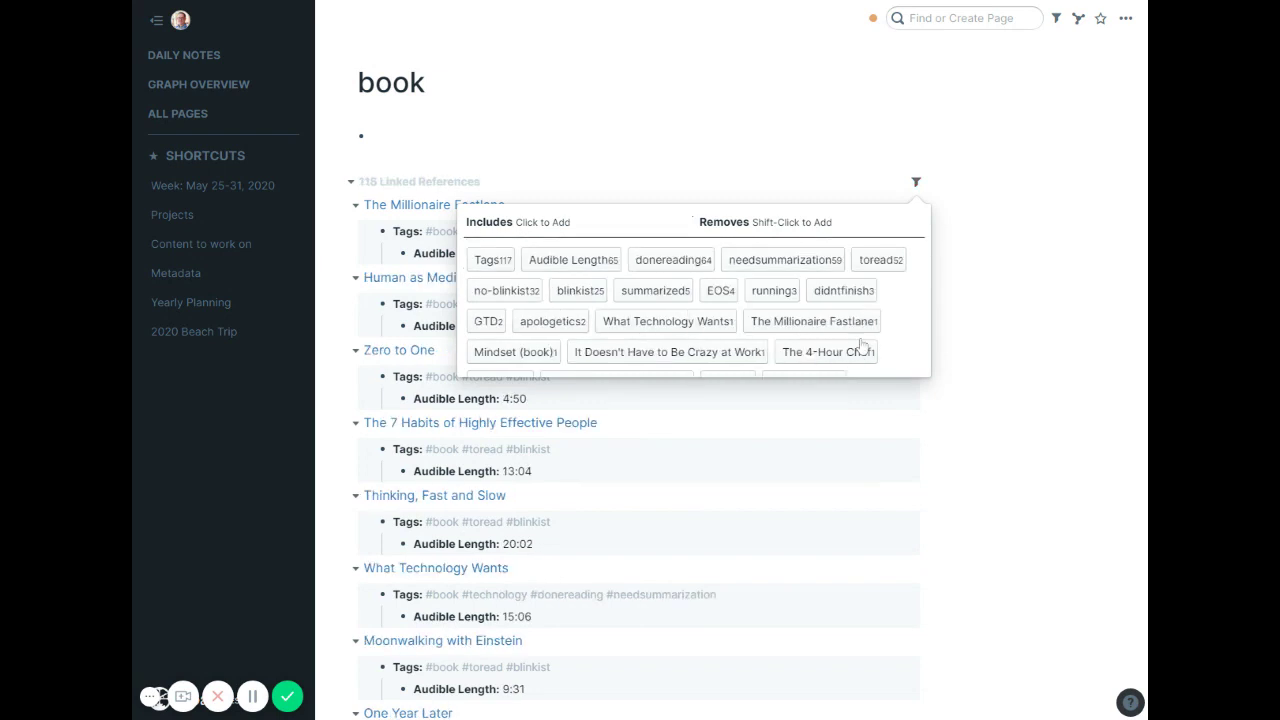
left_click(779, 262)
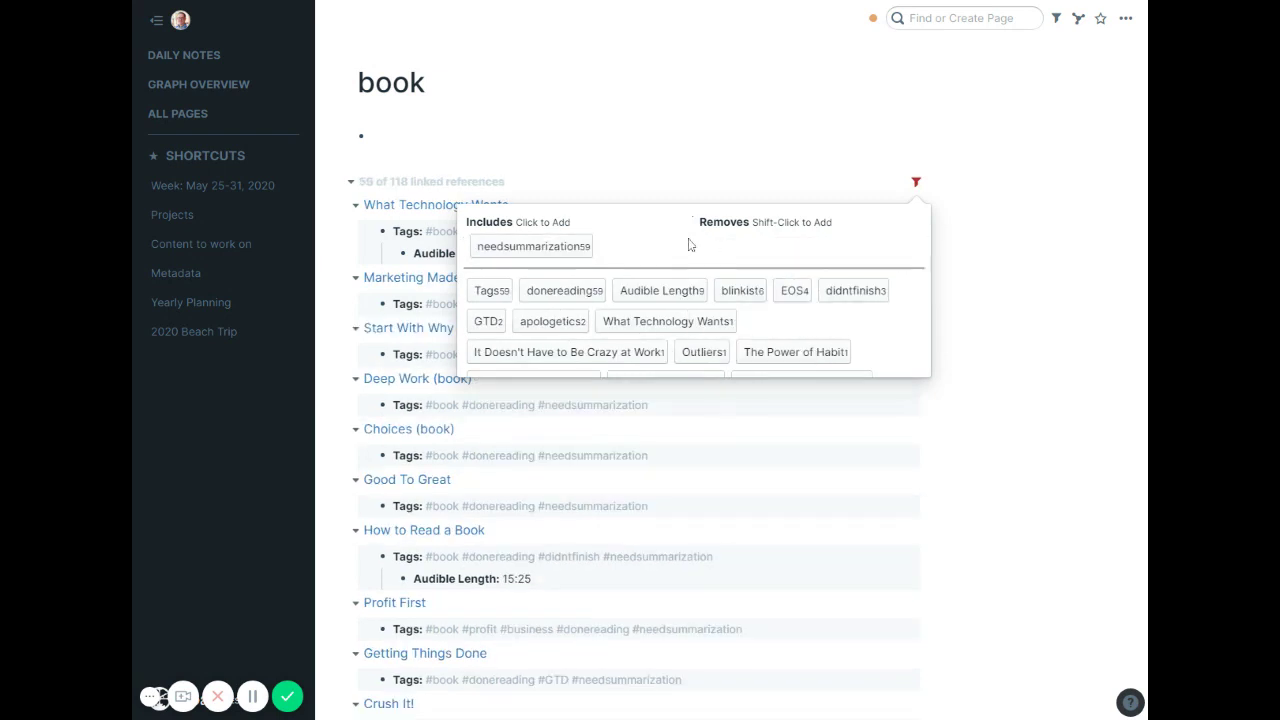
left_click(742, 290, "shift")
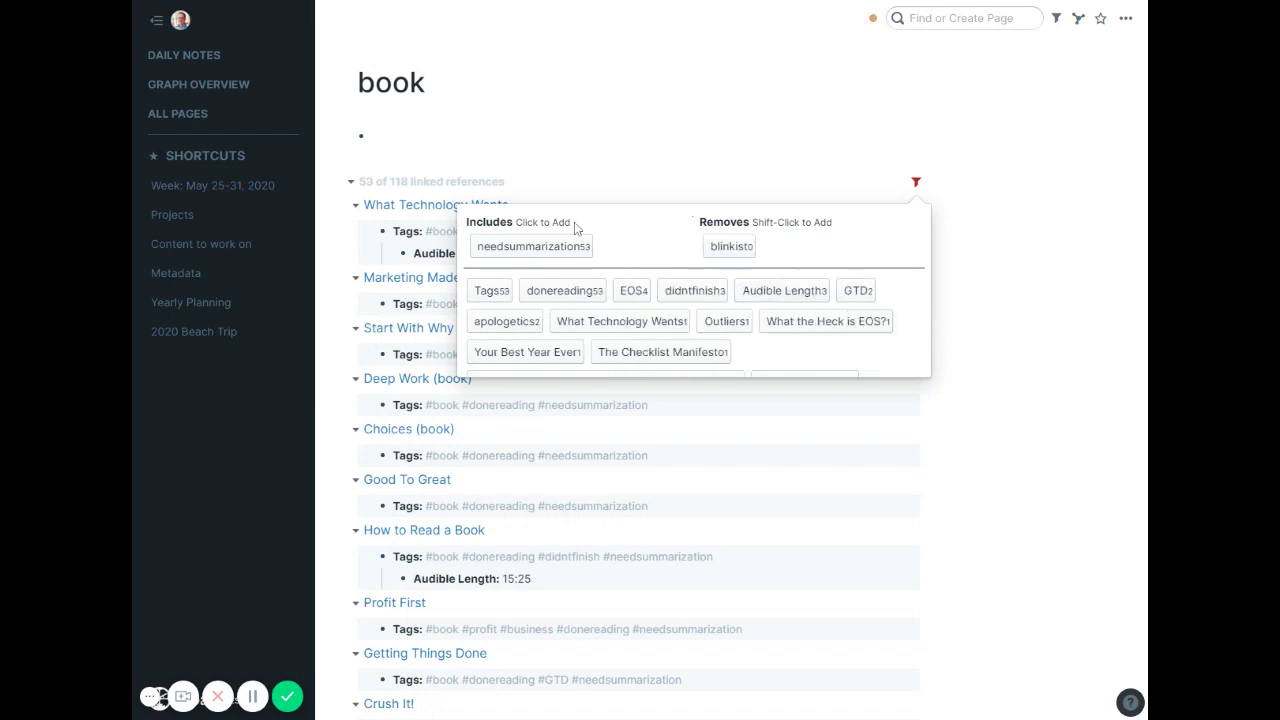
key("Escape")
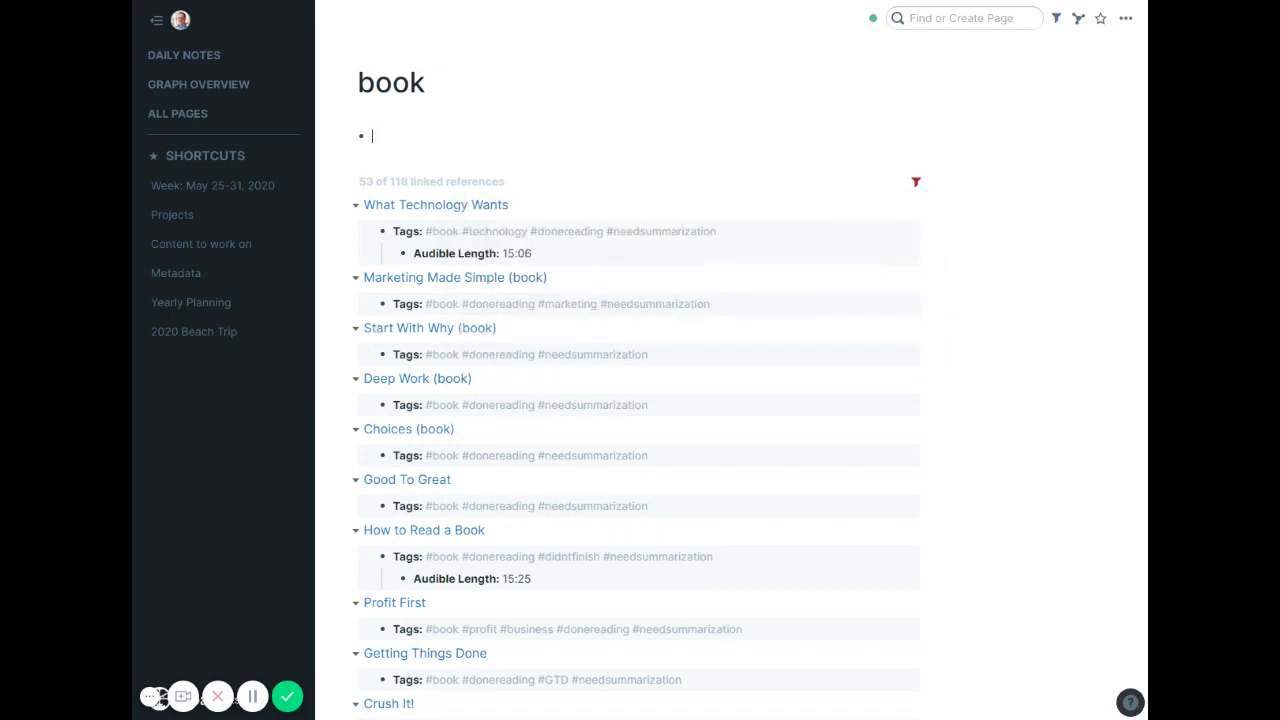
Step: Switch blinkist back to included, then remove both tag filters
scroll(548, 384, "down", 5)
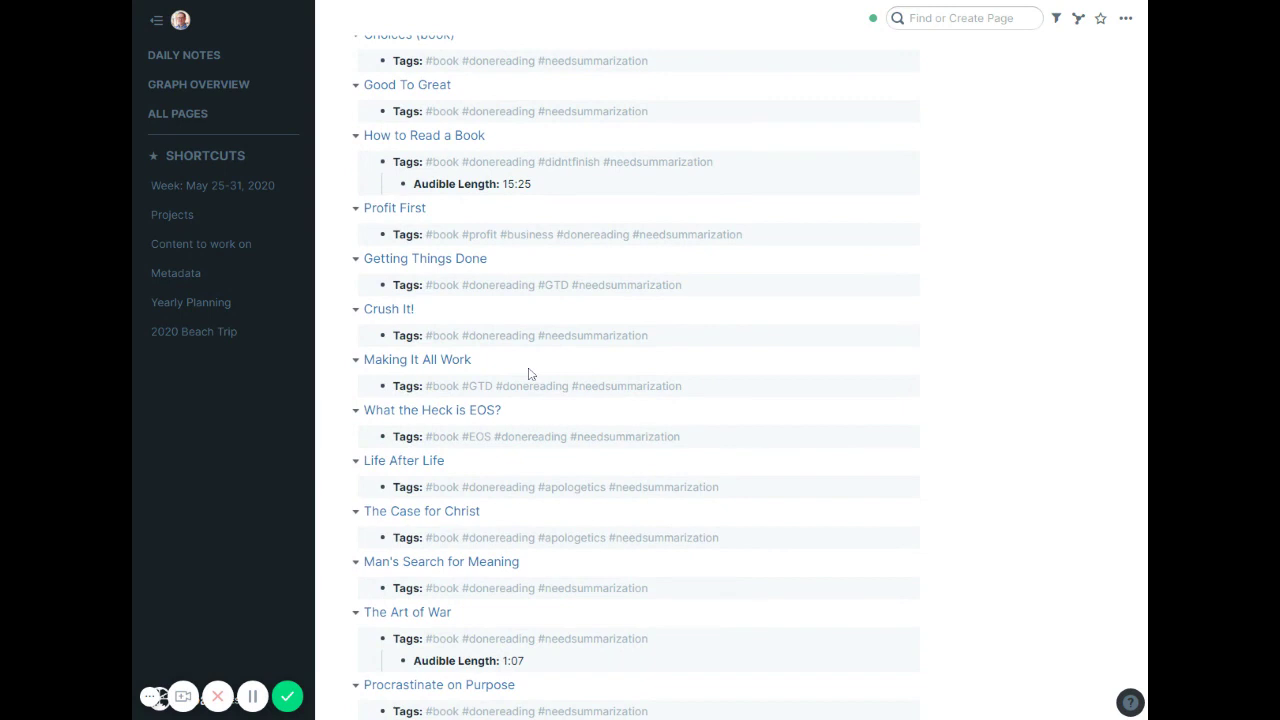
scroll(530, 374, "up", 5)
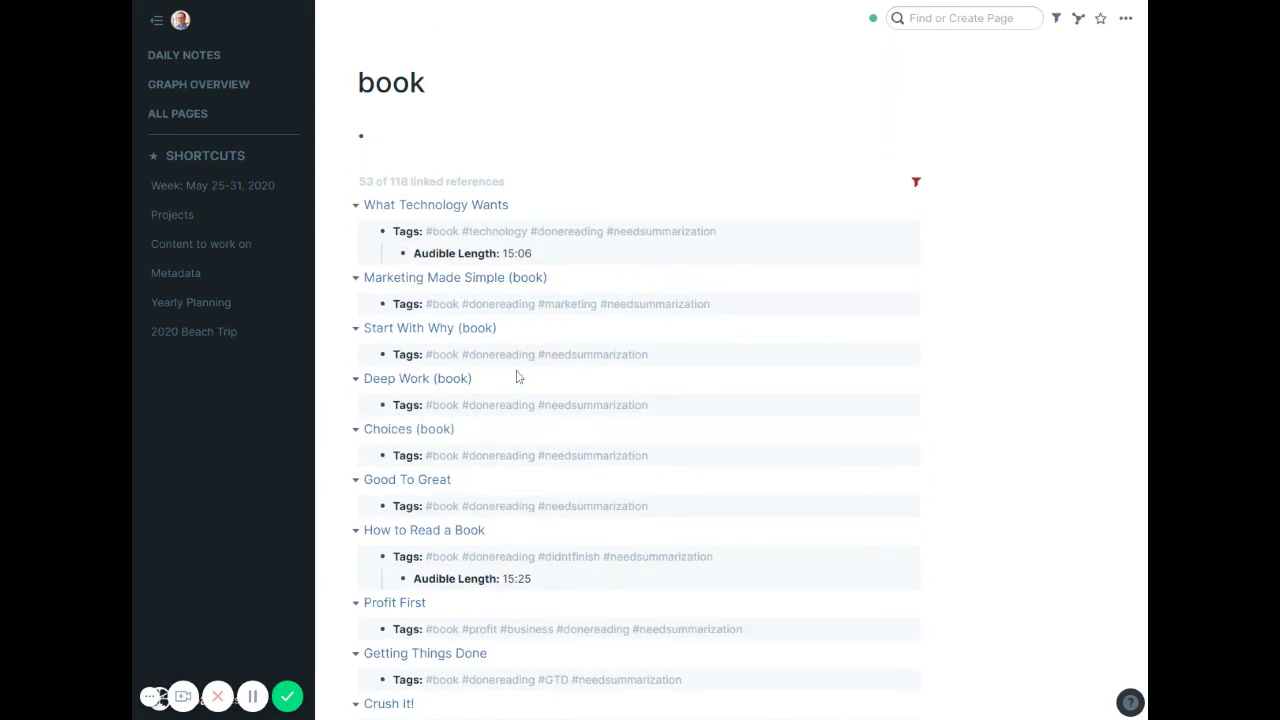
left_click(916, 184)
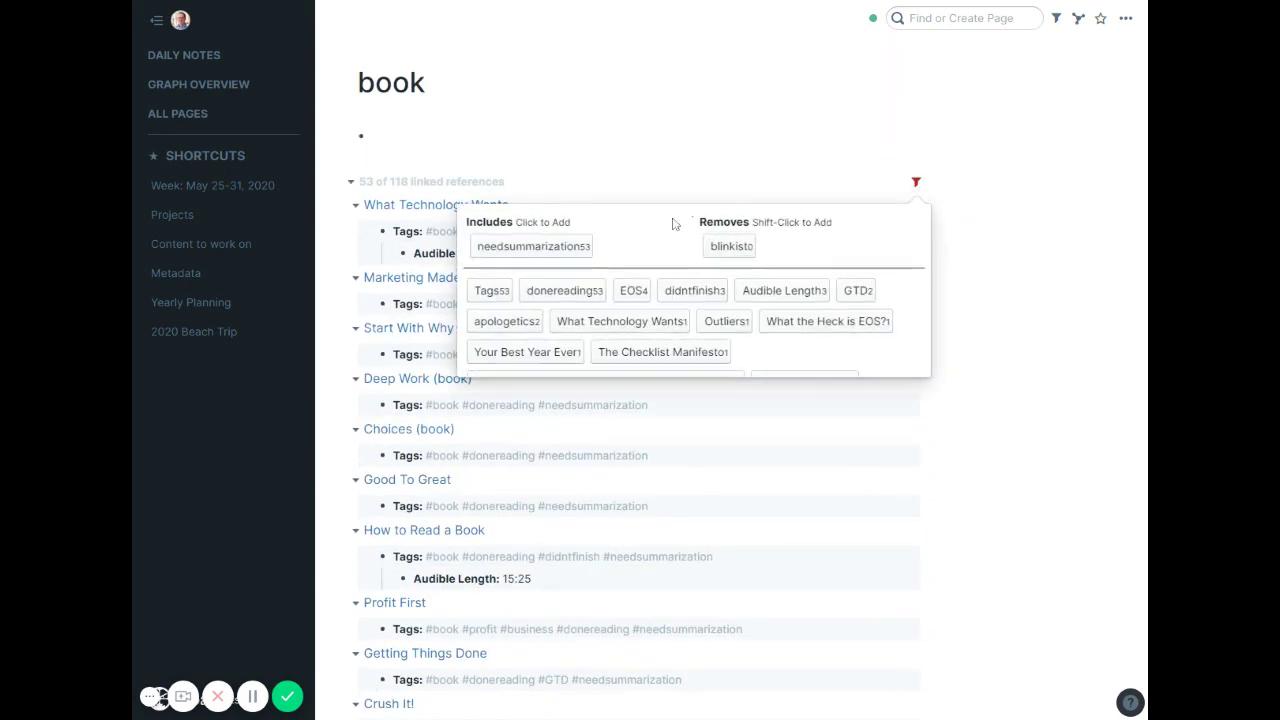
left_click(733, 248)
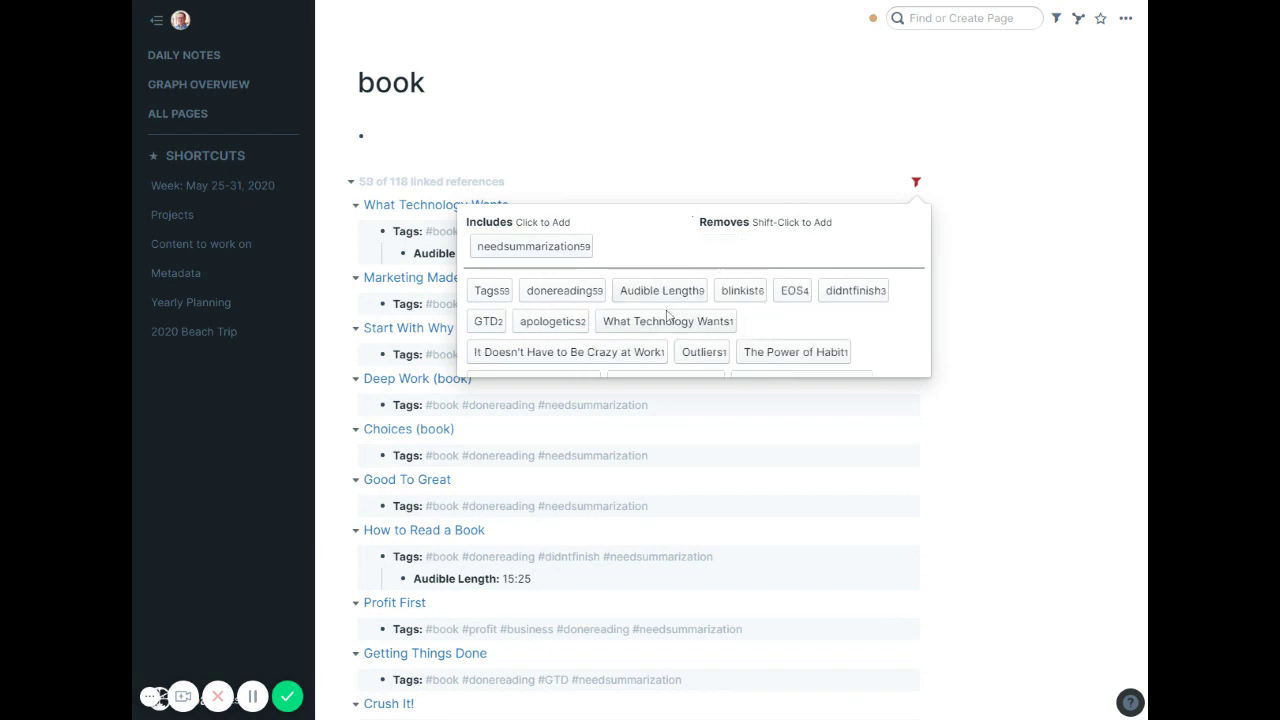
left_click(740, 291)
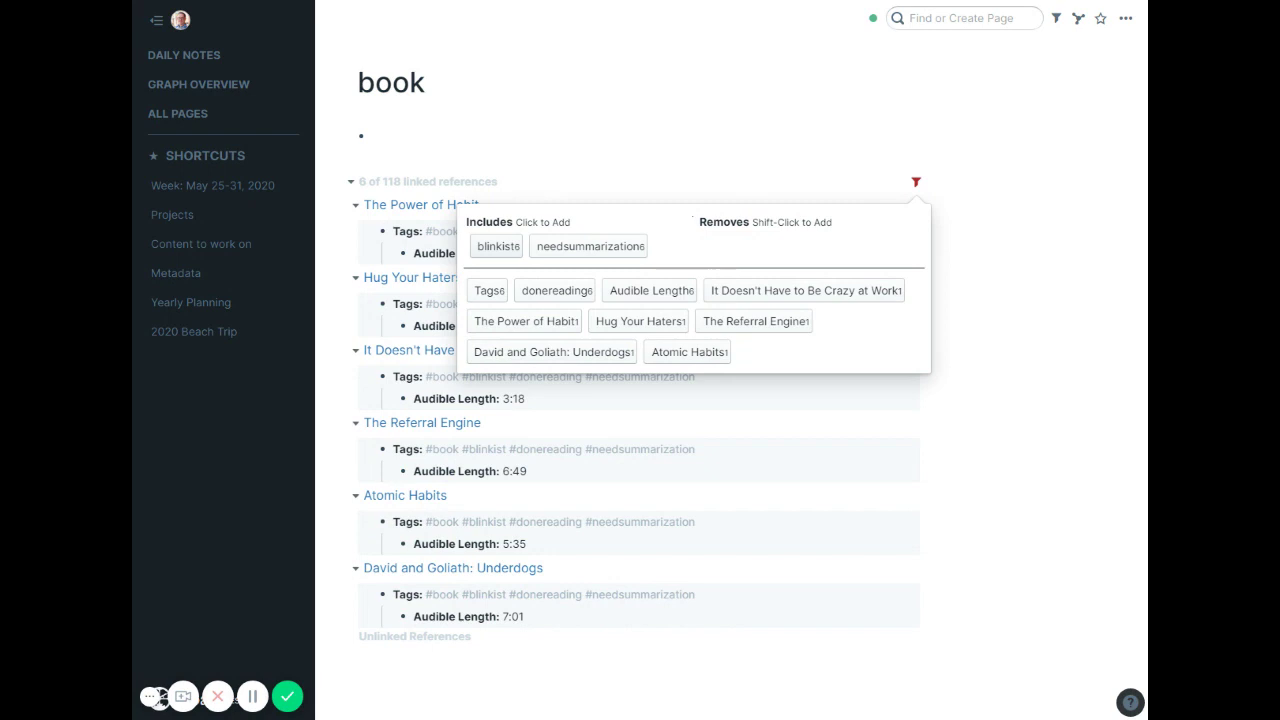
left_click(500, 249)
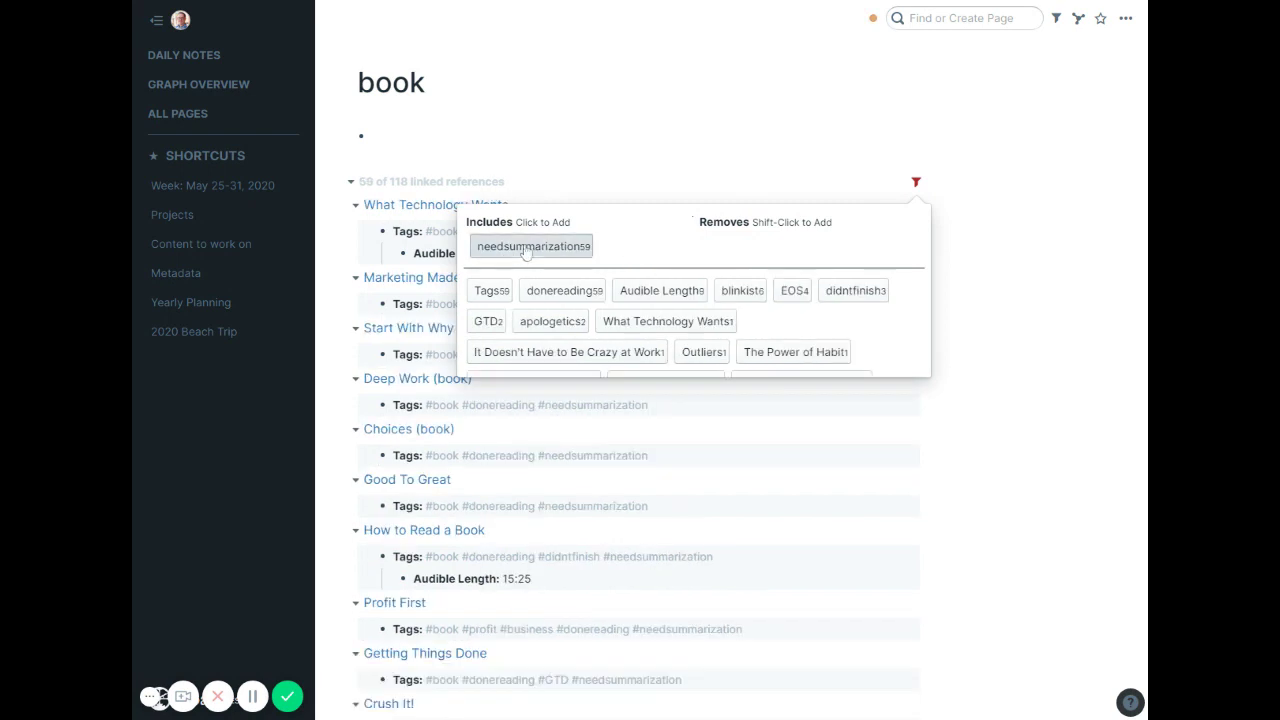
left_click(525, 249)
left_click(372, 136)
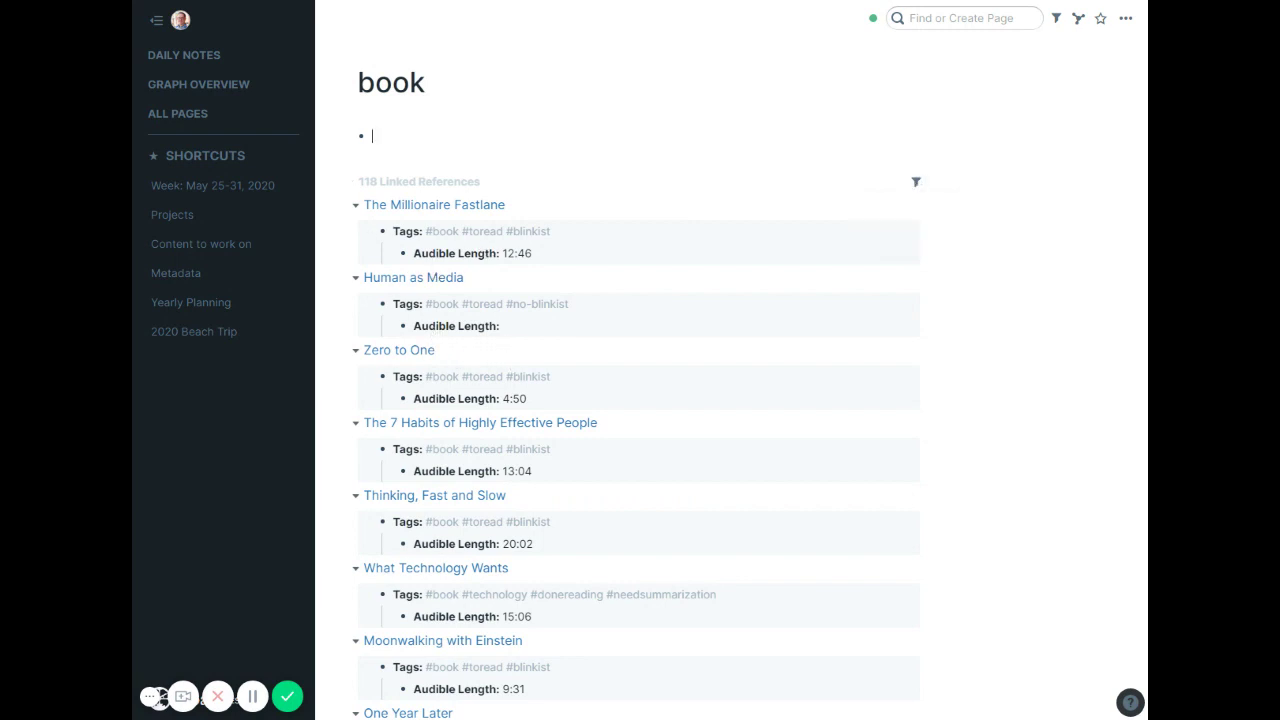
Step: Open the toread page and remove its leftover blinkist inclusion filter
left_click(481, 231)
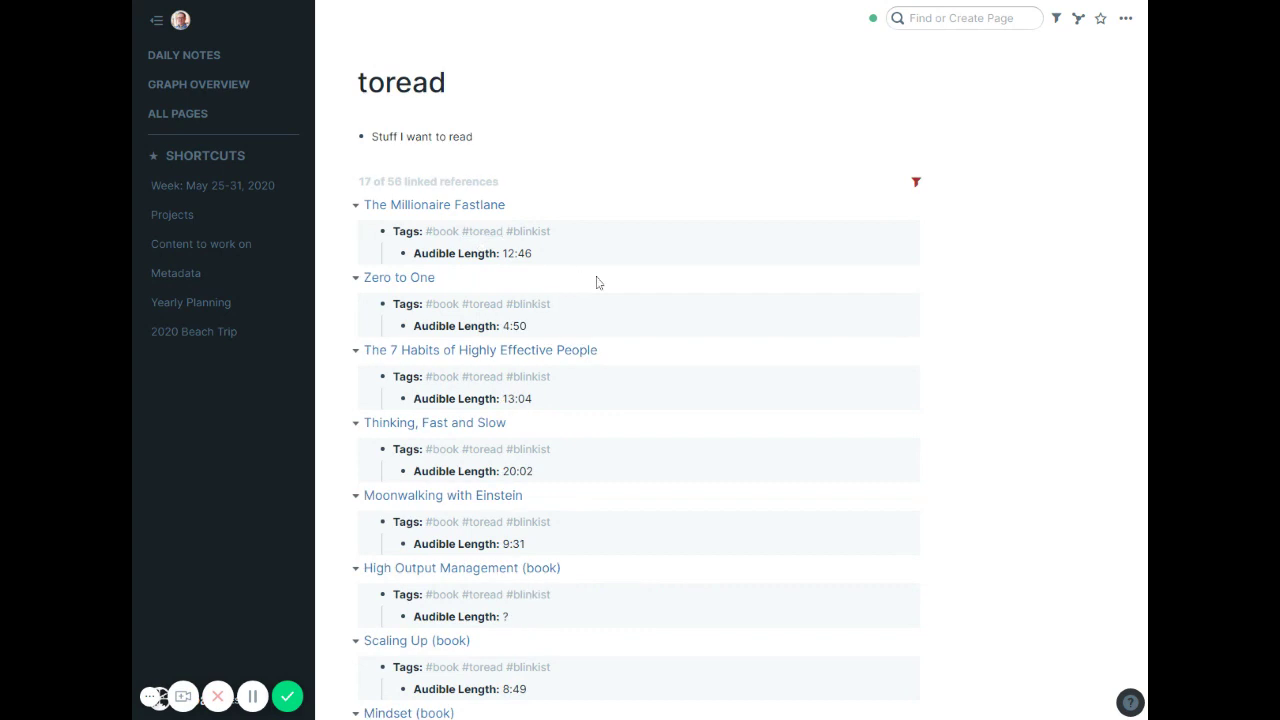
scroll(597, 280, "down", 4)
scroll(576, 306, "down", 2)
scroll(576, 306, "up", 6)
left_click(916, 182)
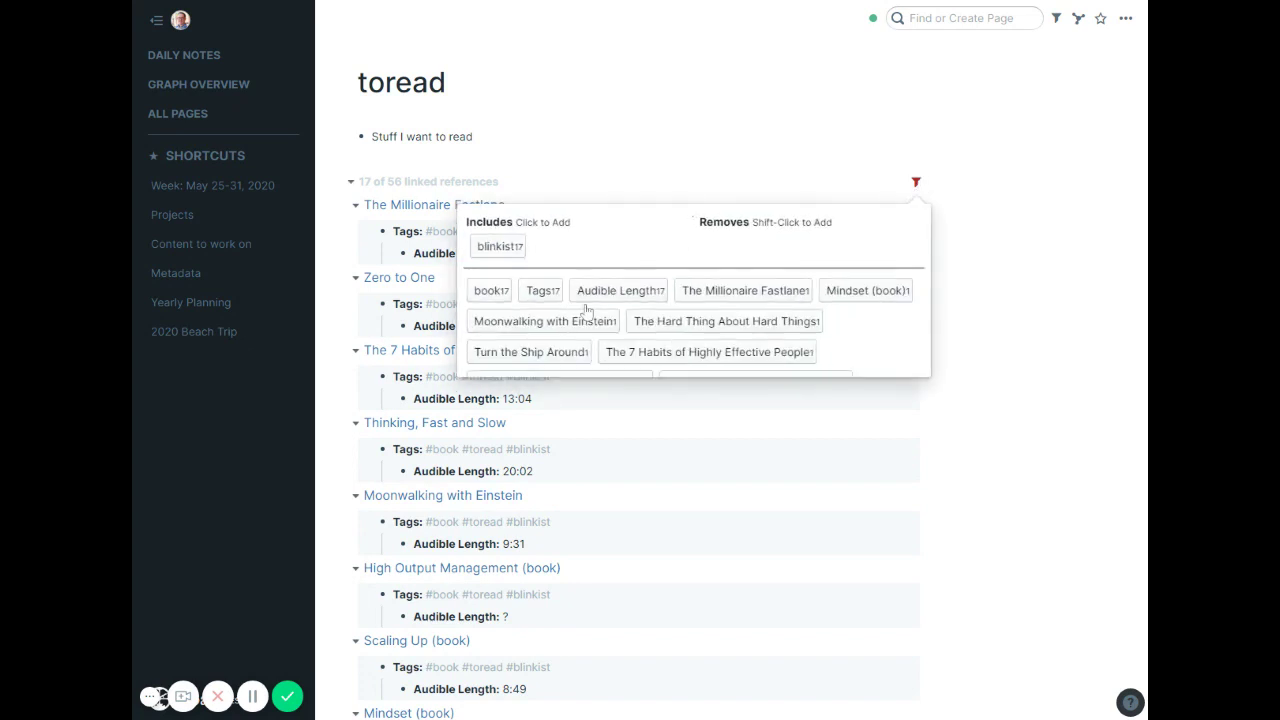
left_click(500, 249)
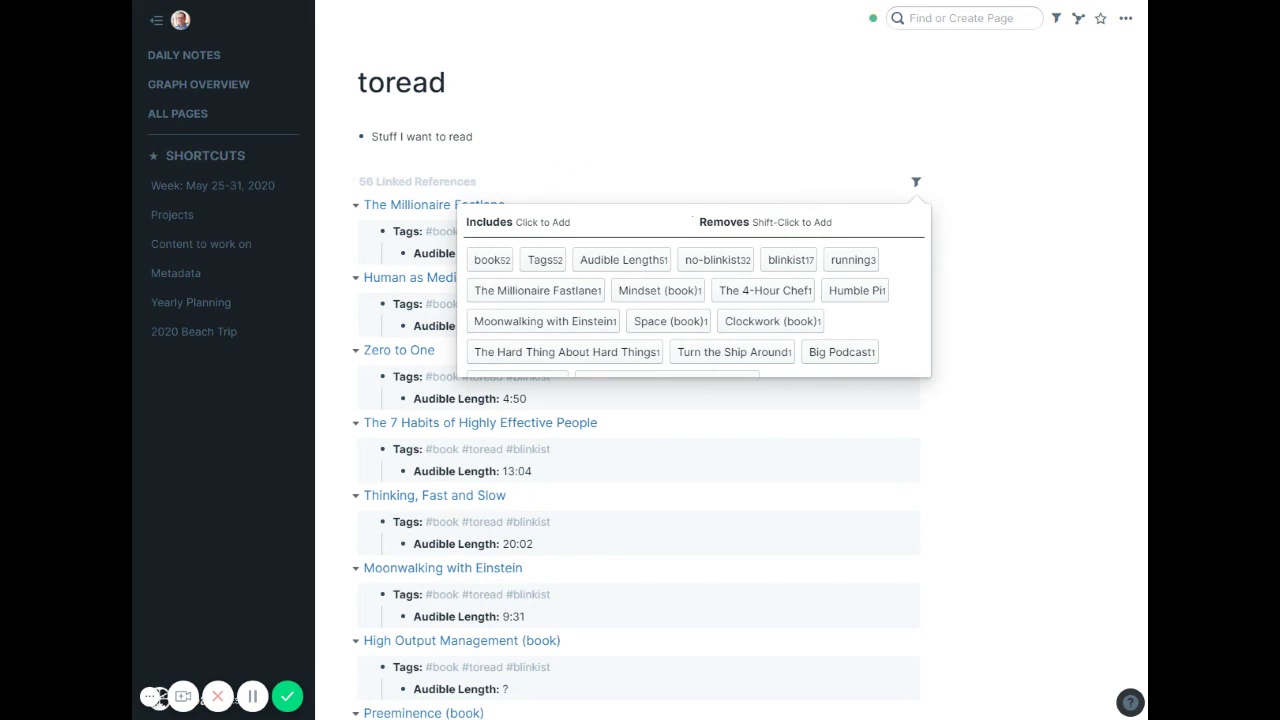
left_click(474, 136)
Step: Clear the donereading filter on the blinkist page, then return to toread
left_click(527, 233)
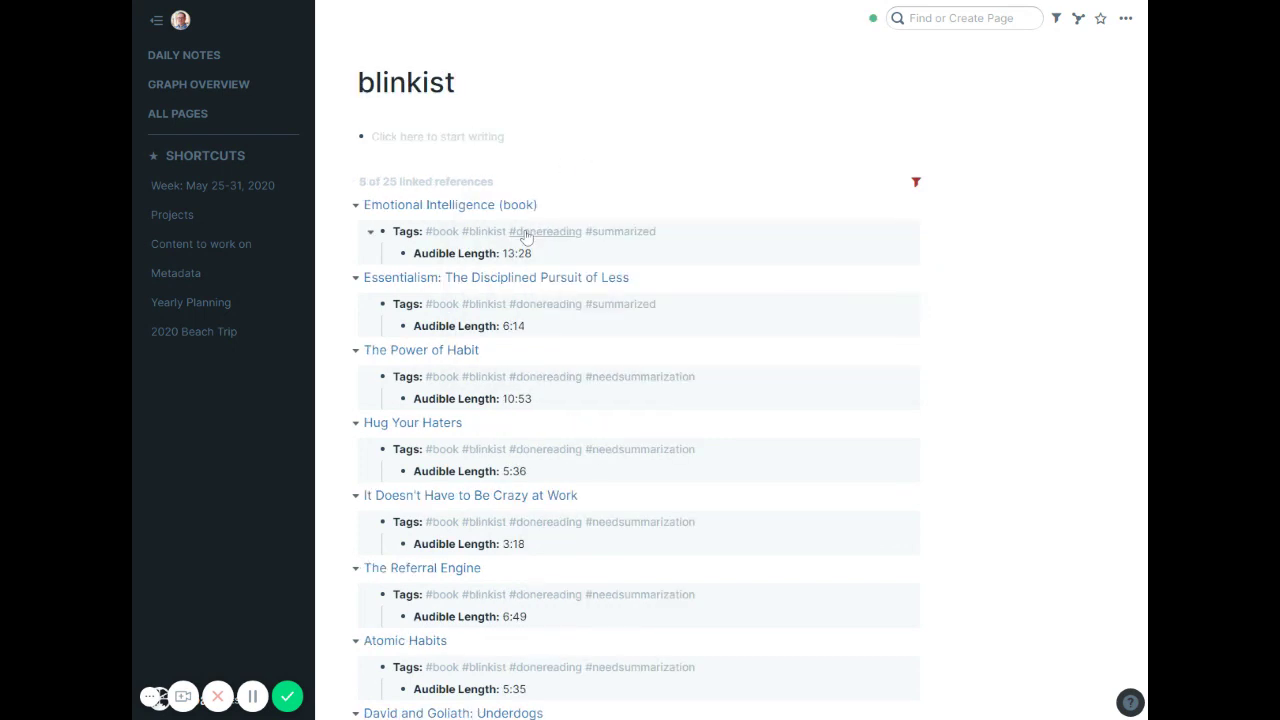
left_click(916, 181)
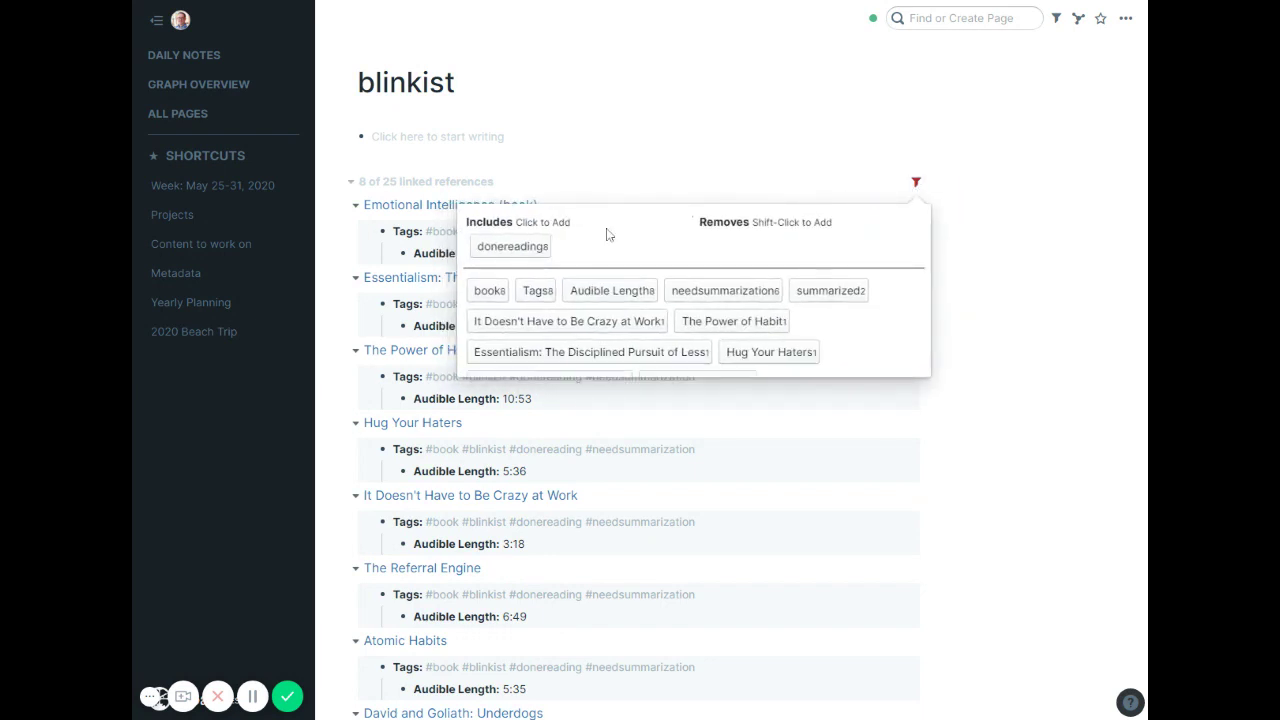
left_click(429, 246)
left_click(372, 136)
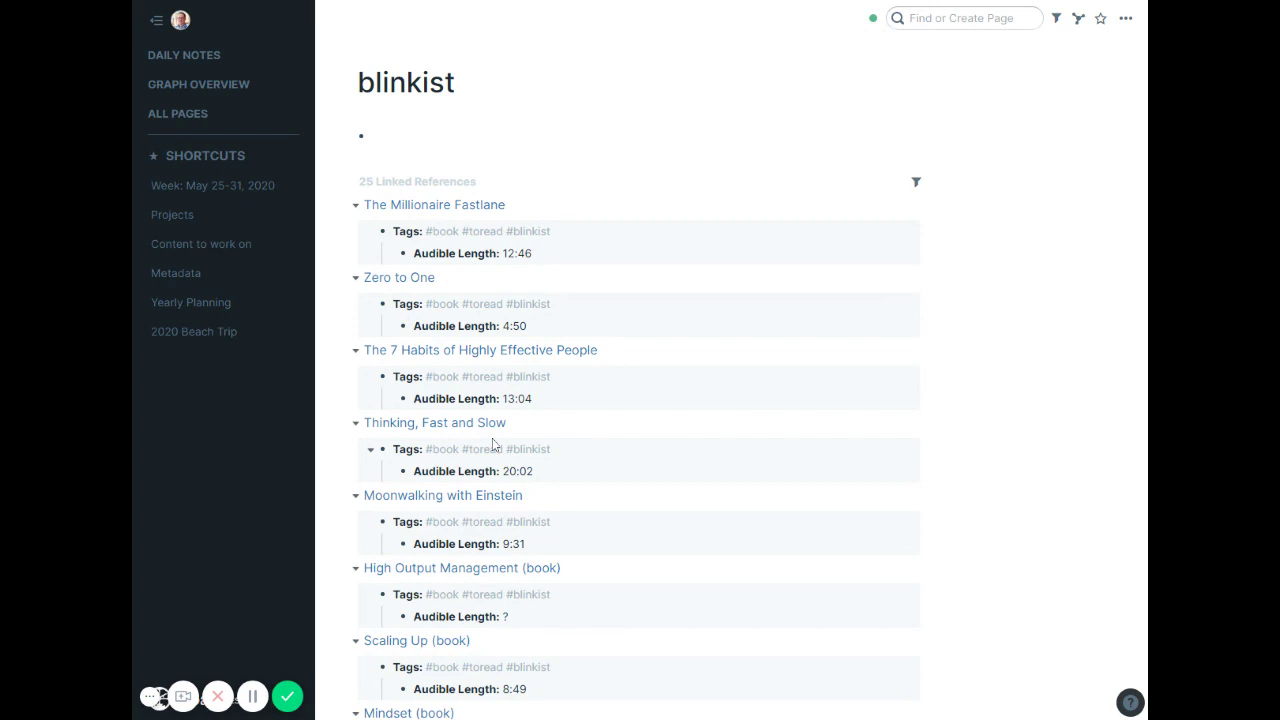
left_click(485, 232)
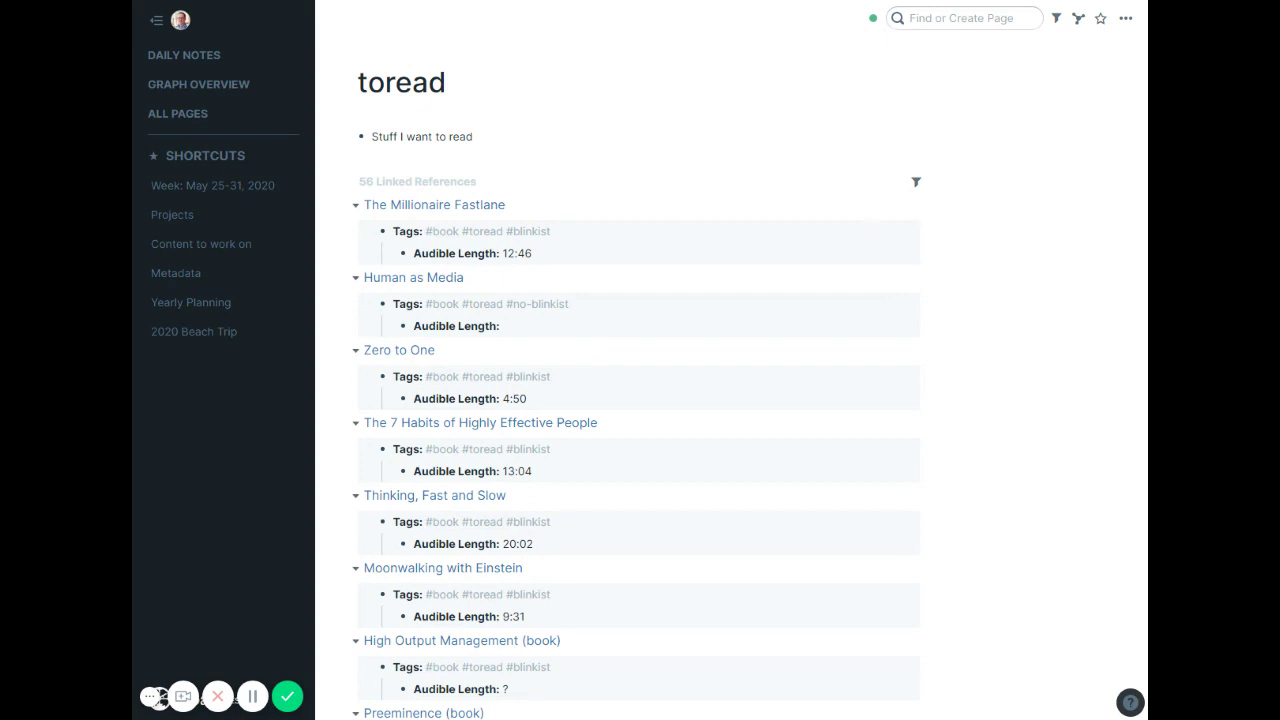
Step: Include blinkist in the toread reference filter, then drop that inclusion again
left_click(916, 181)
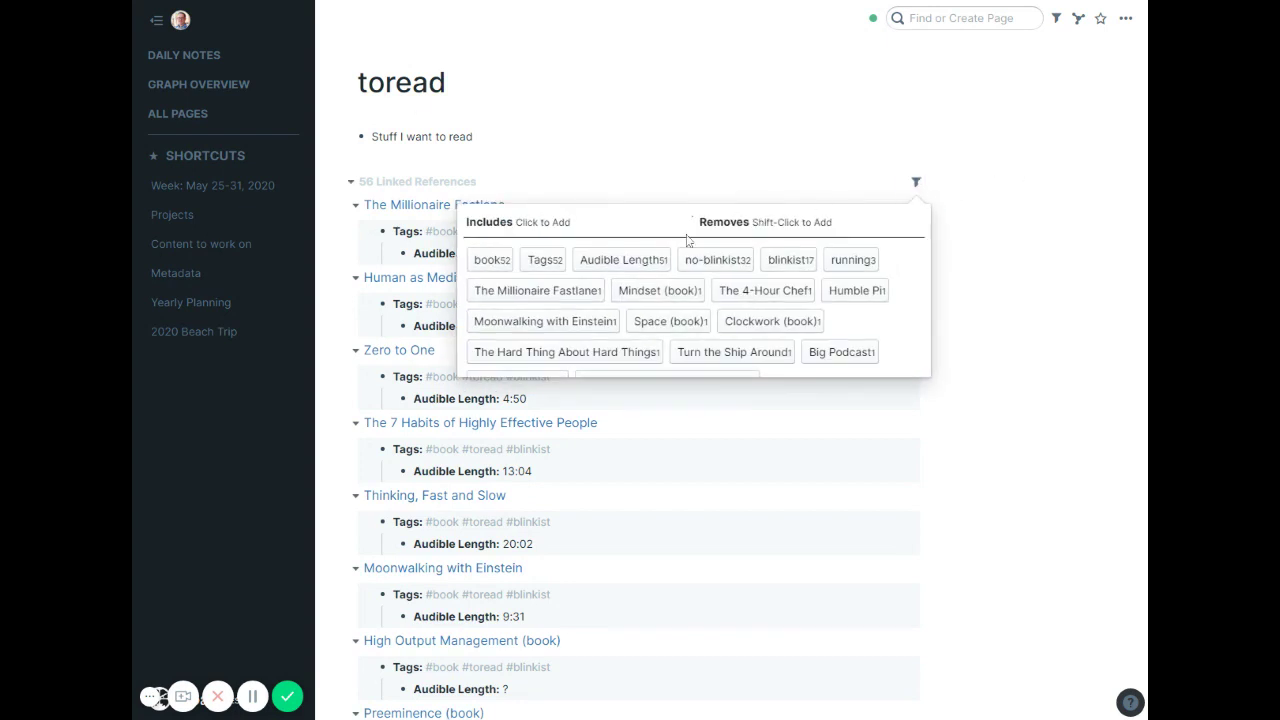
left_click(794, 260)
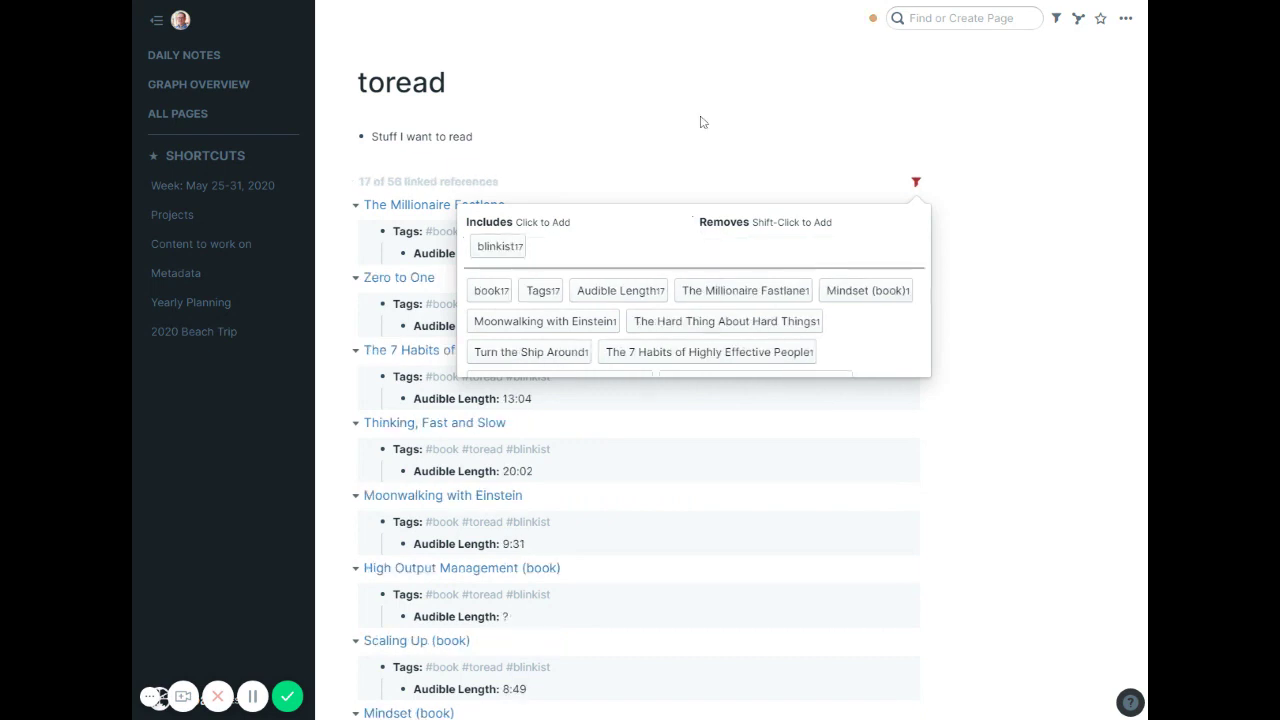
left_click(703, 122)
scroll(557, 449, "down", 4)
scroll(557, 449, "up", 4)
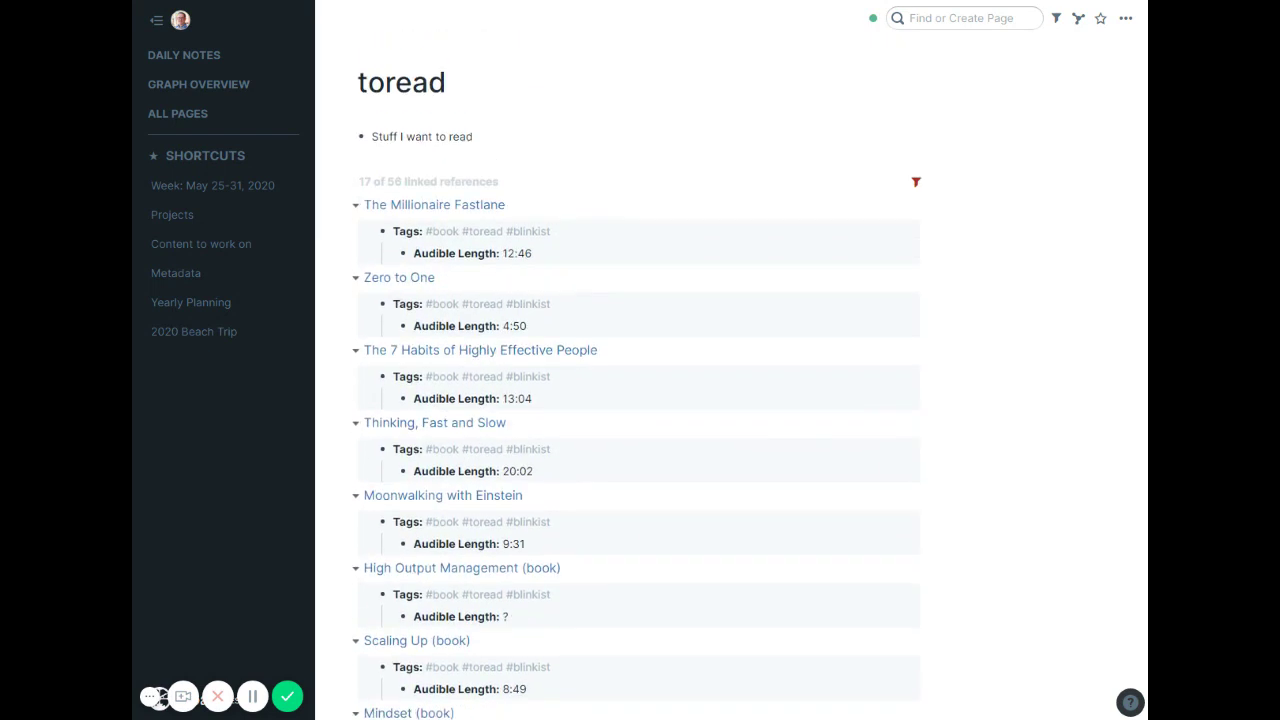
left_click(916, 181)
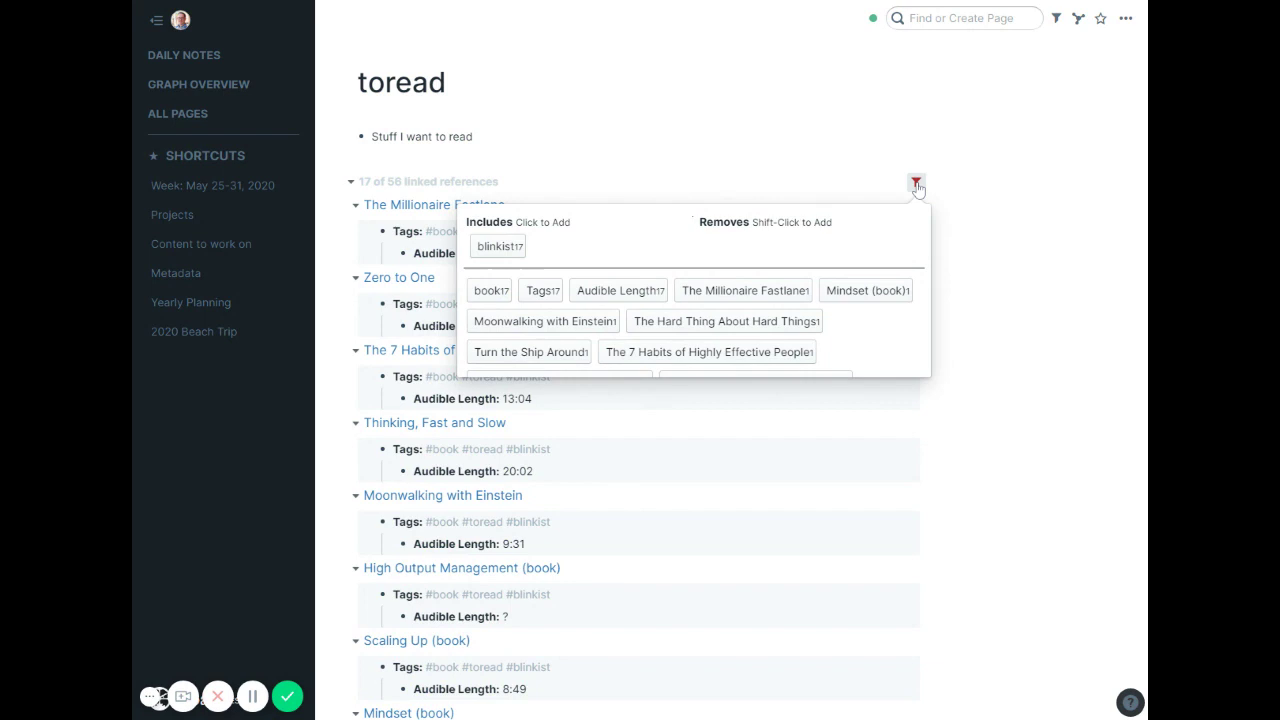
left_click(498, 246)
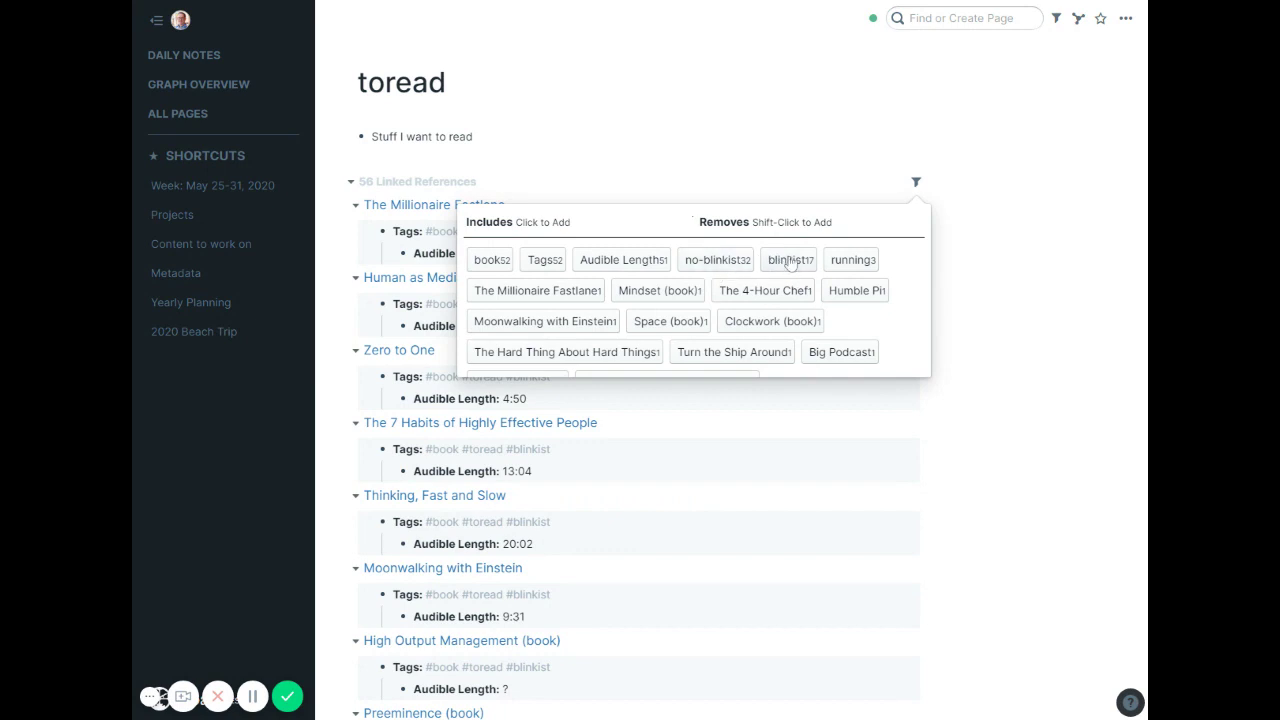
Step: Exclude blinkist from the toread references and review the remaining 39
left_click(790, 261, "shift")
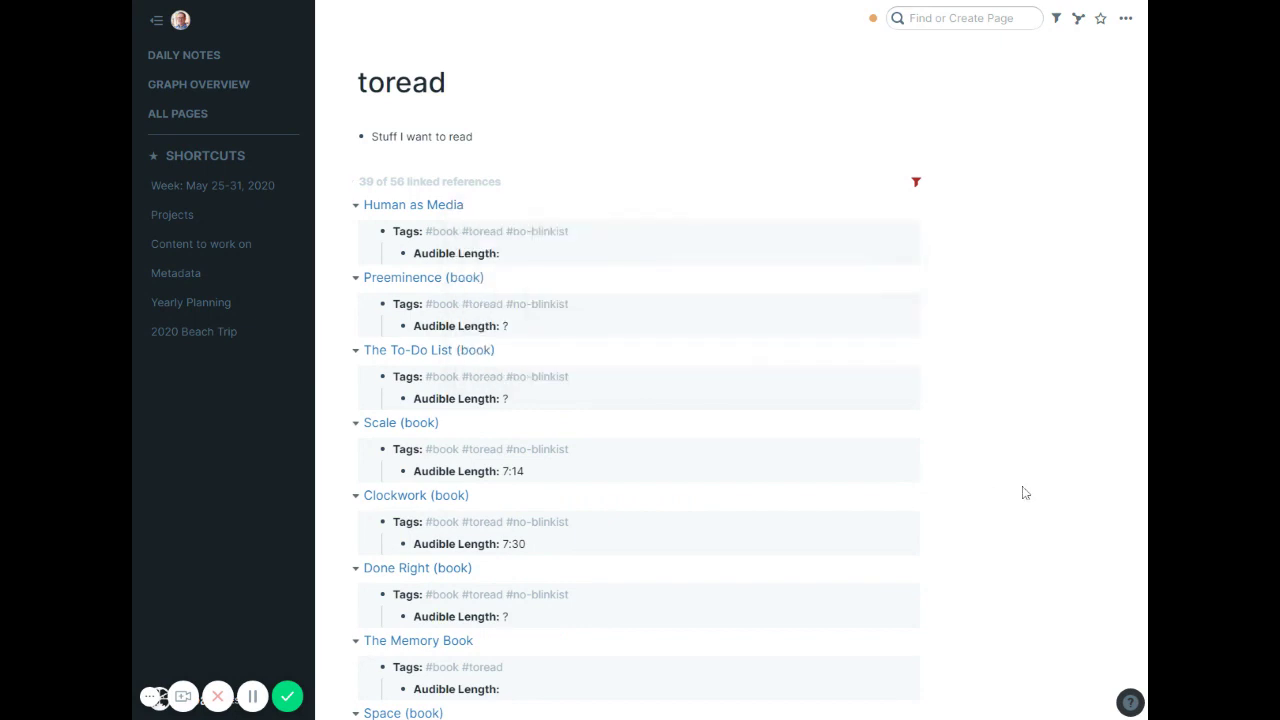
scroll(894, 486, "down", 3)
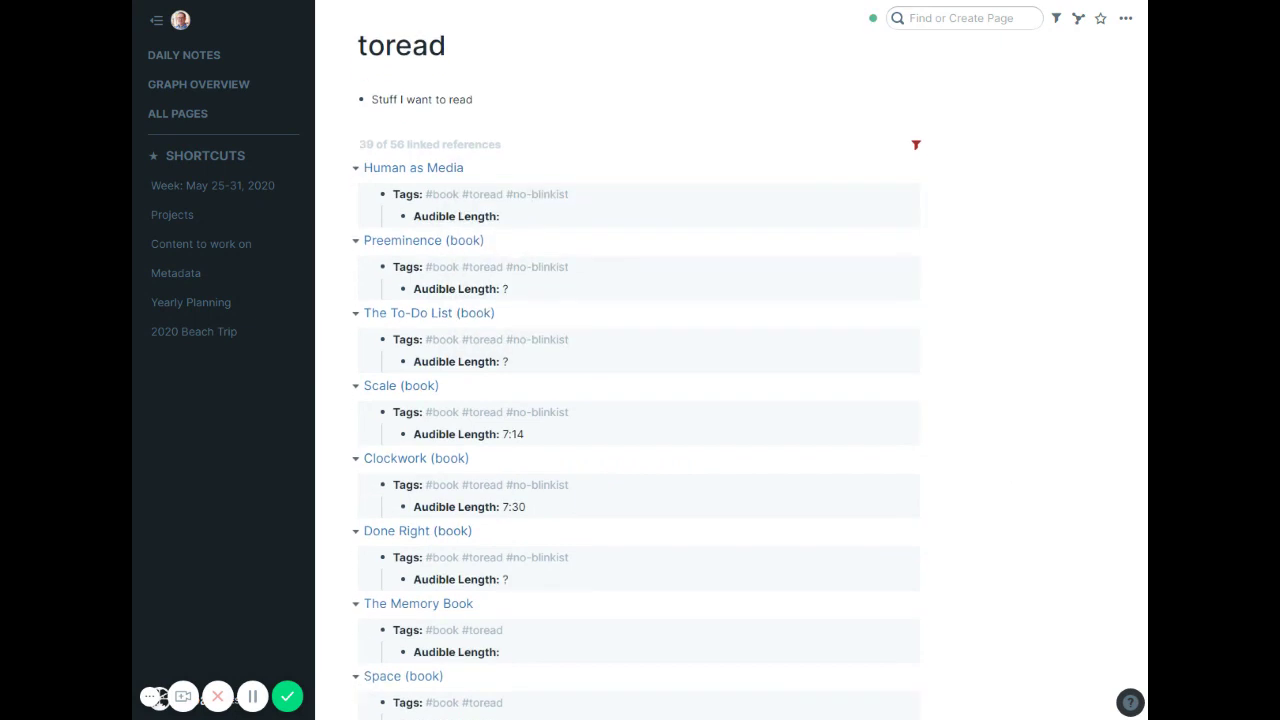
scroll(551, 351, "down", 2)
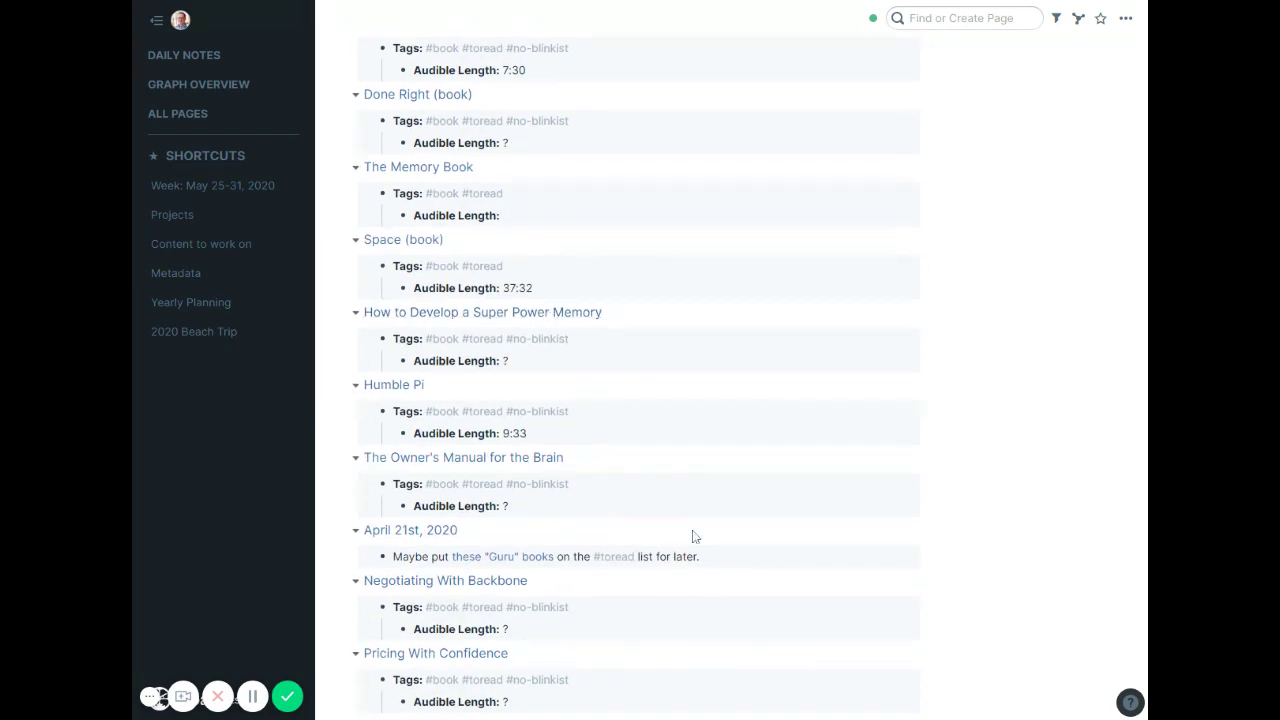
scroll(688, 532, "down", 1)
scroll(688, 530, "up", 1)
scroll(570, 320, "up", 5)
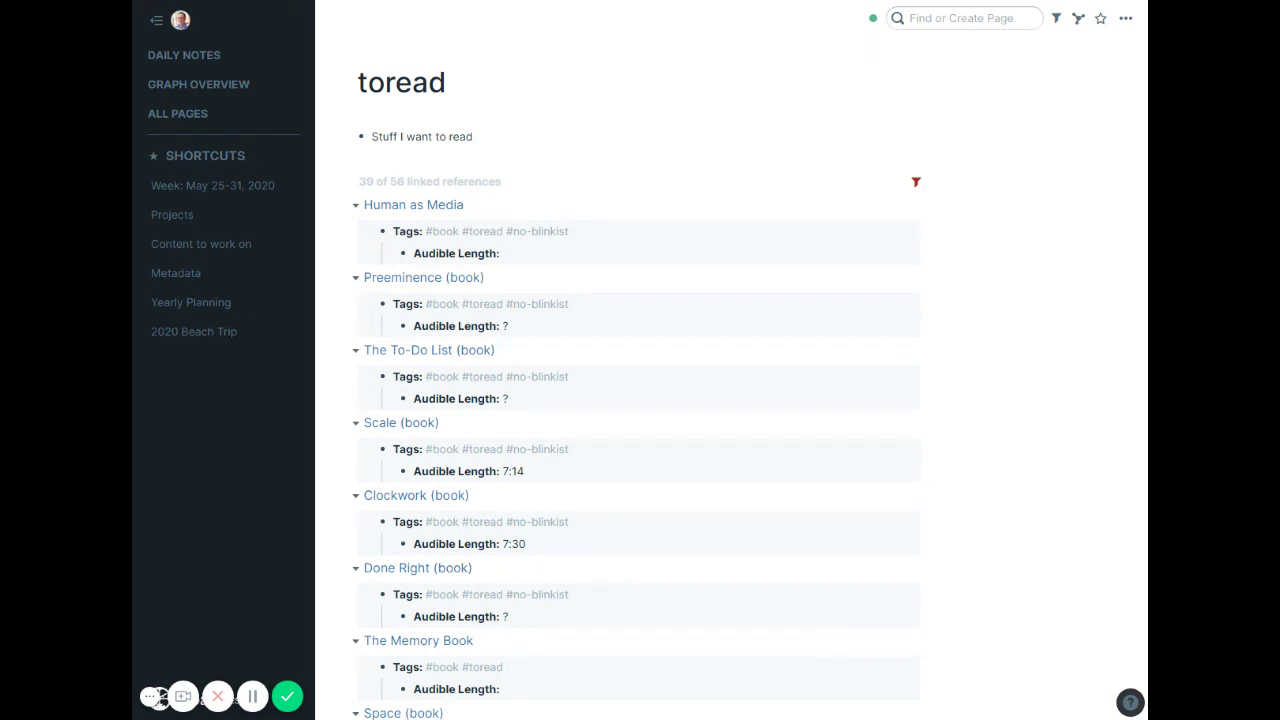
Step: Search for 'quote', open that page, and bring up its linked references filter
left_click(960, 18)
type("quote")
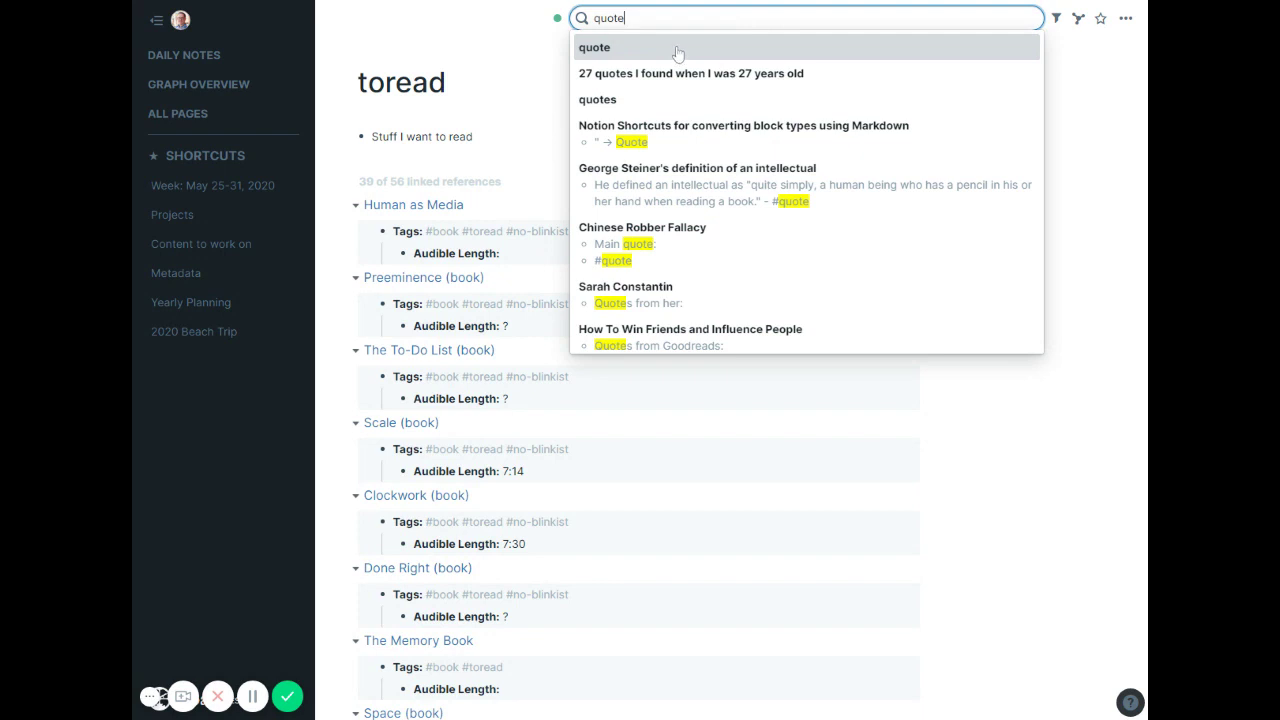
left_click(678, 48)
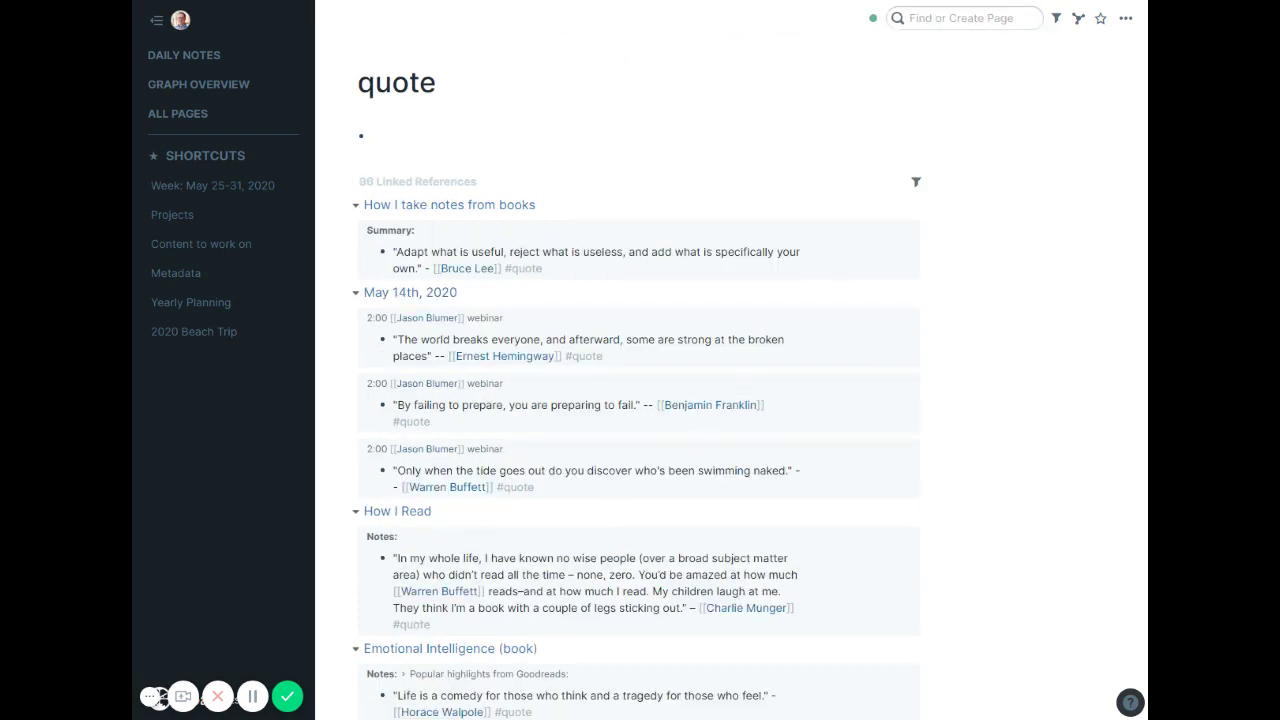
scroll(926, 449, "down", 8)
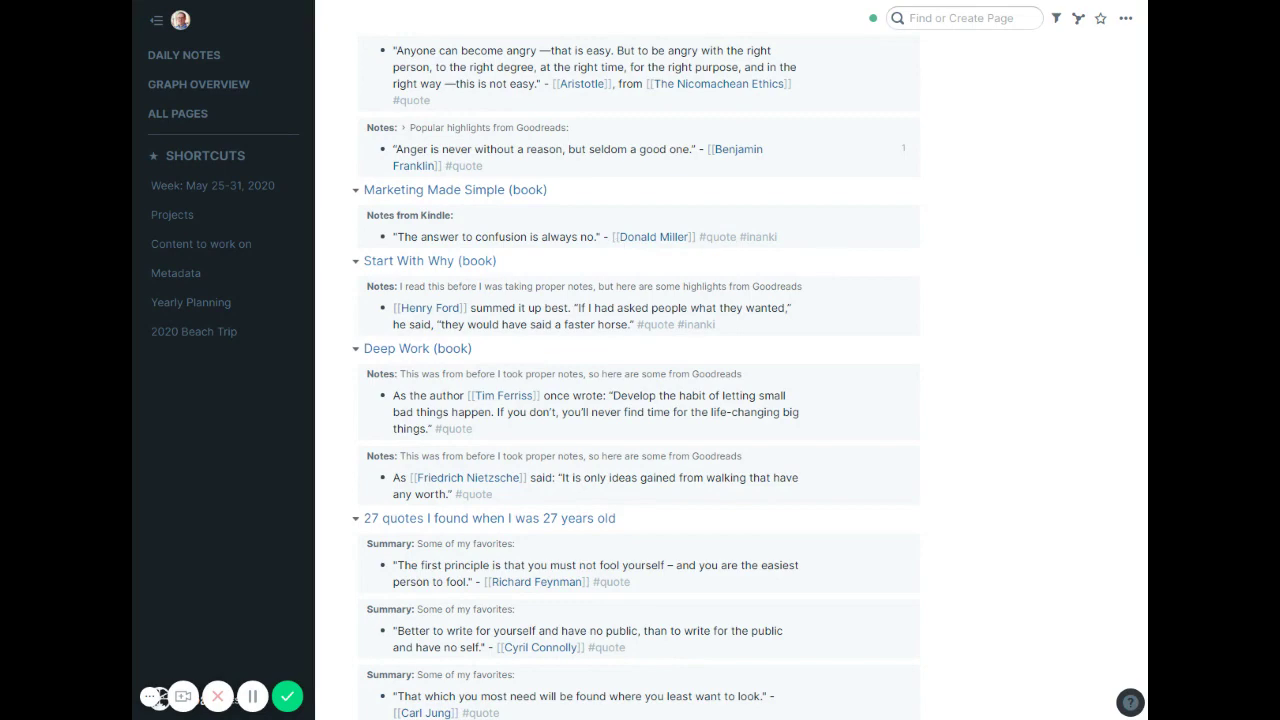
scroll(756, 451, "up", 6)
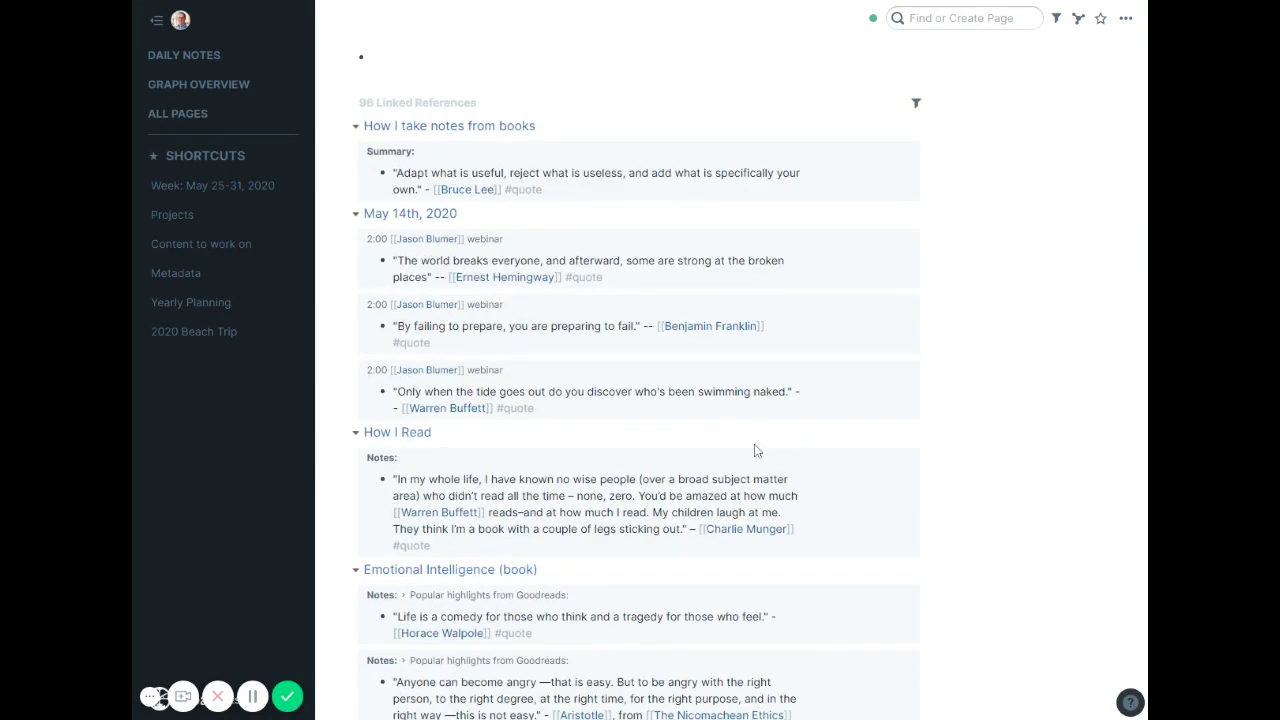
scroll(756, 451, "up", 1)
left_click(917, 183)
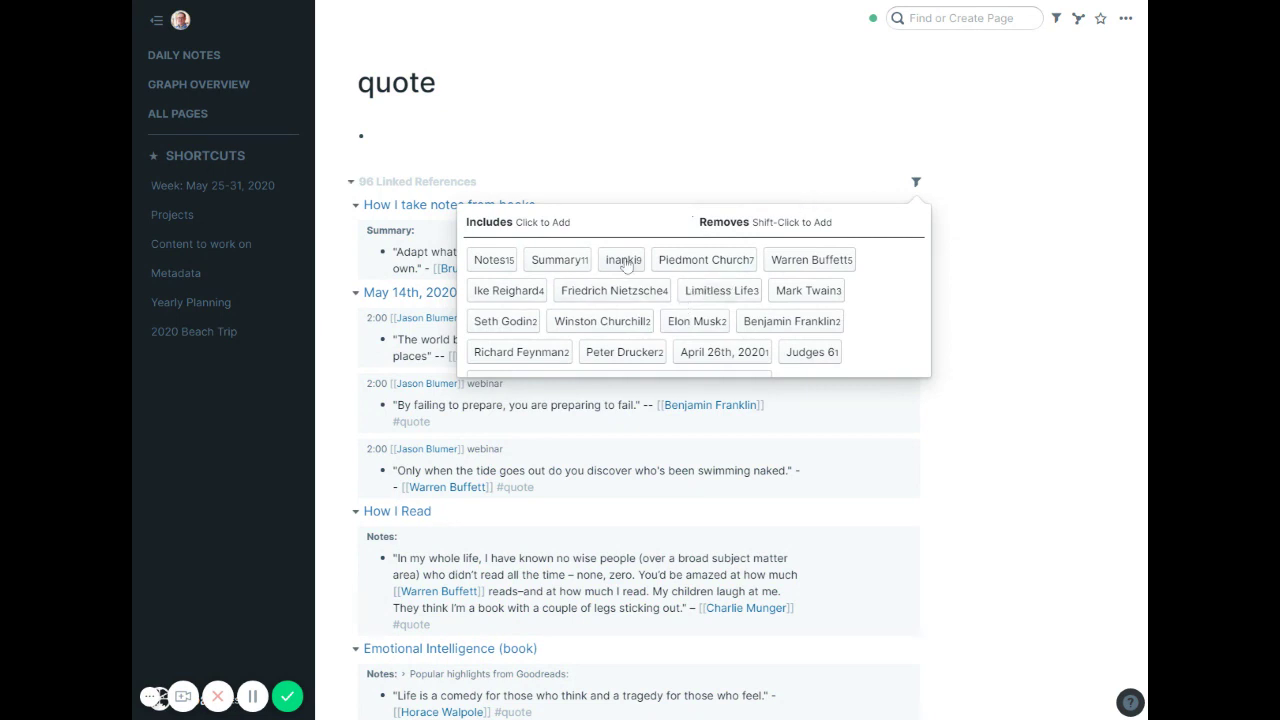
left_click(625, 260)
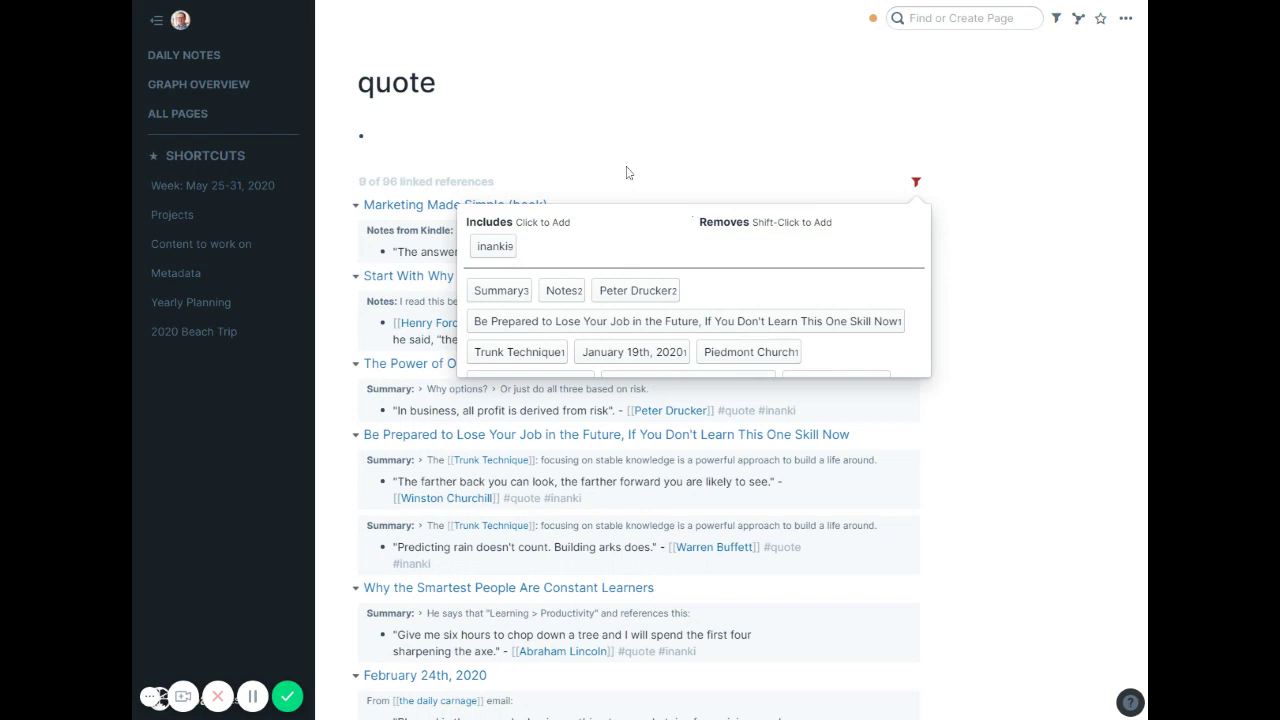
left_click(491, 246)
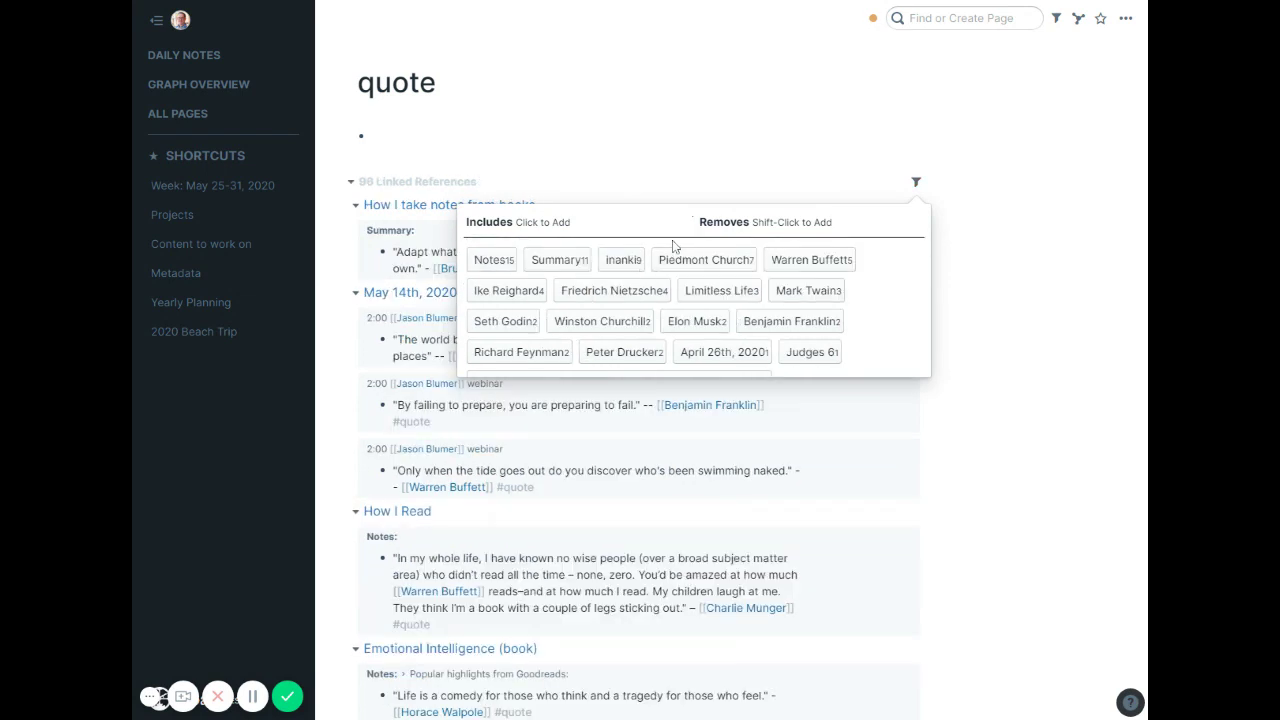
left_click(621, 260, "shift")
left_click(372, 136)
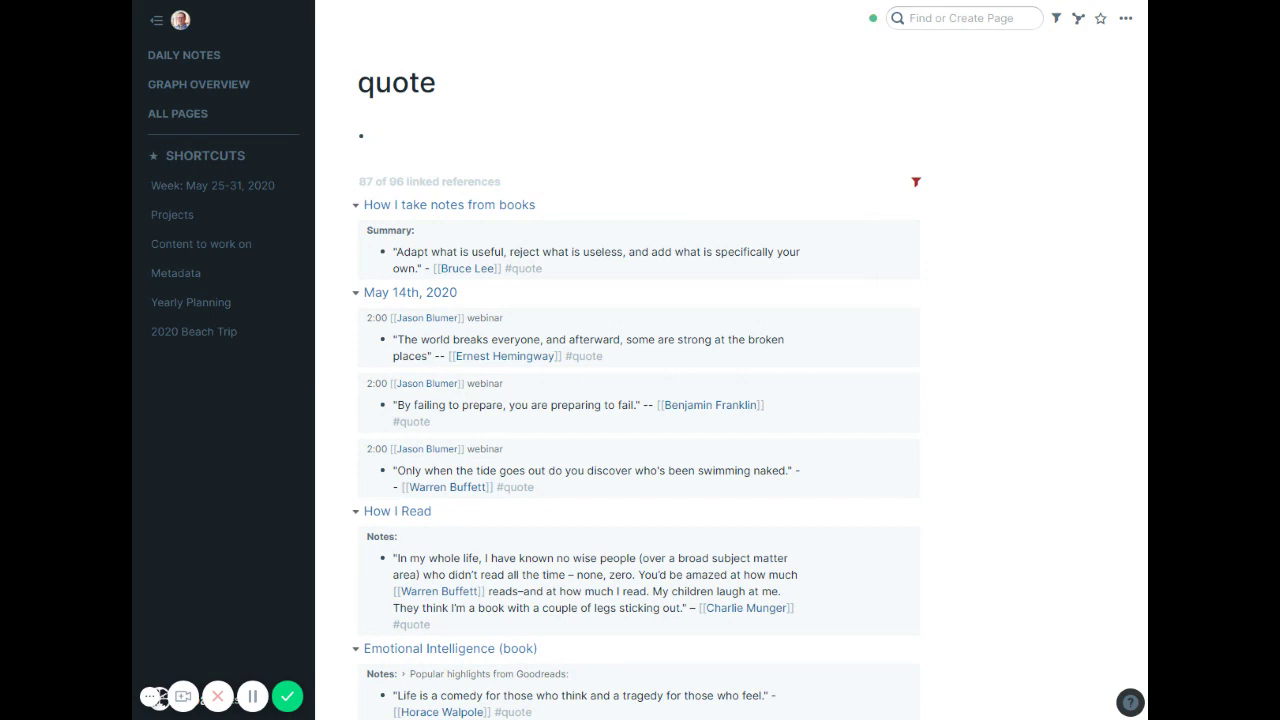
left_click(915, 182)
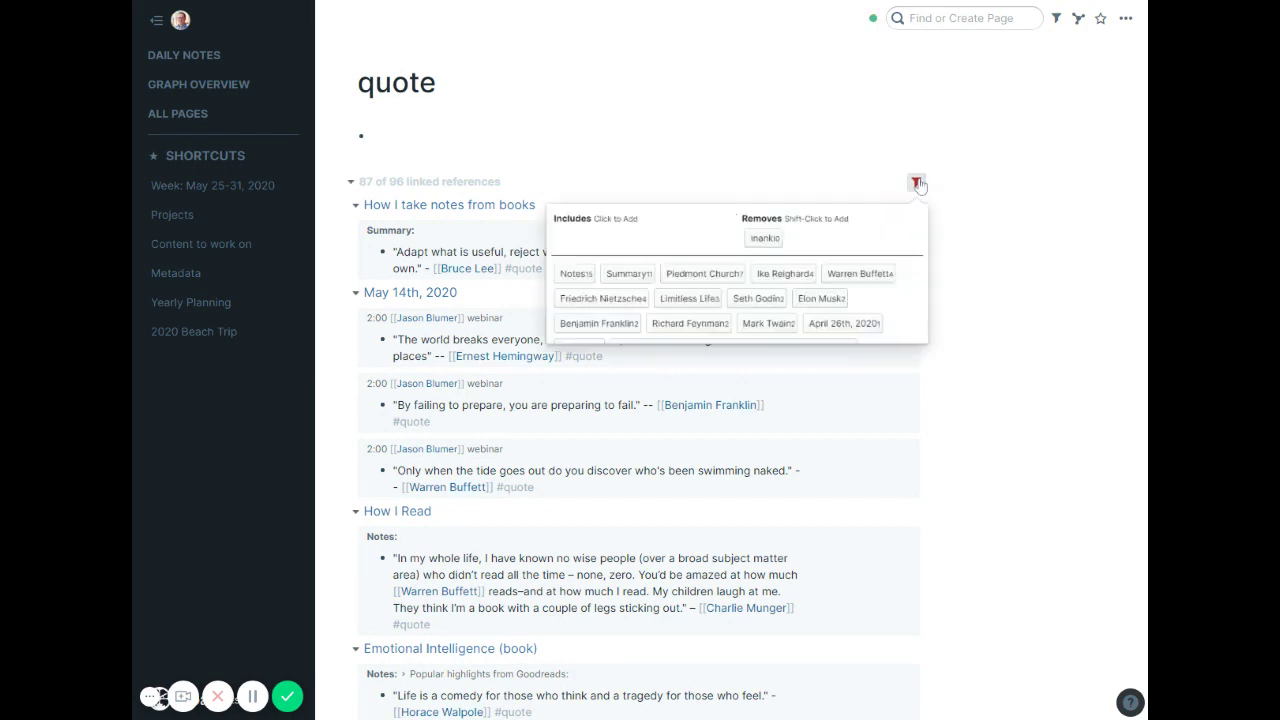
left_click(738, 248)
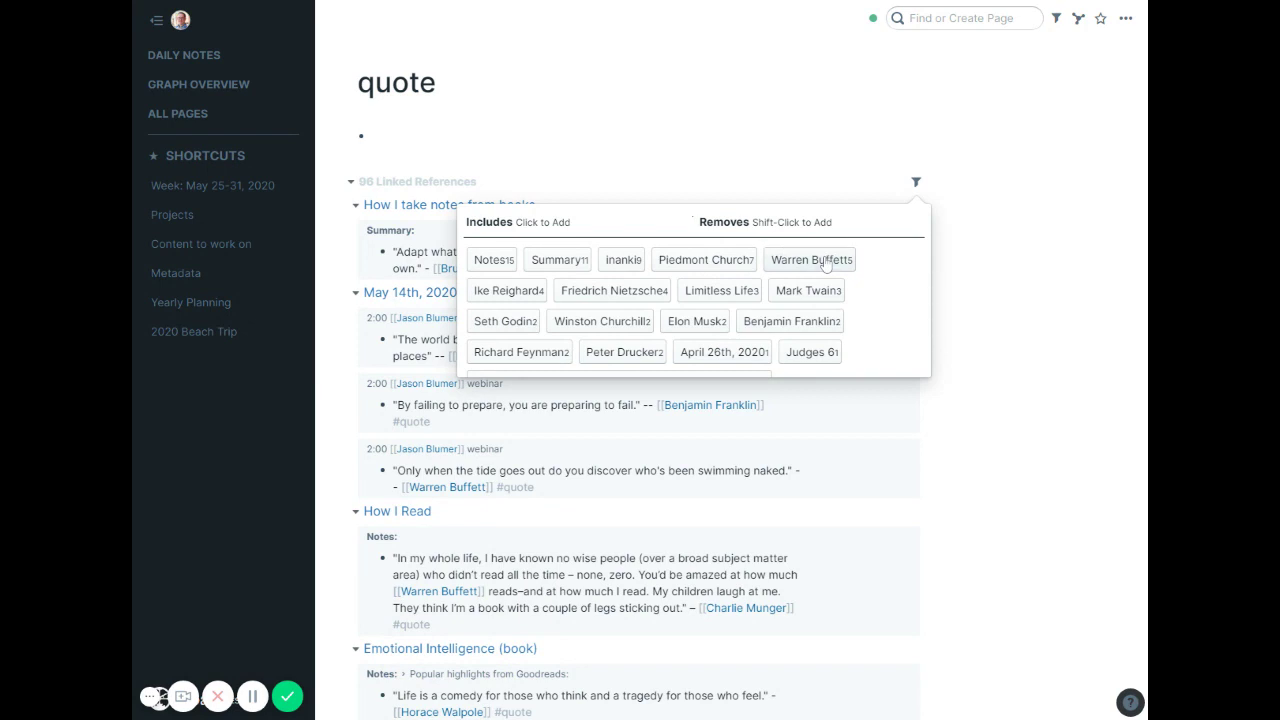
Step: Include the quoted author's tag in the quote filter, leaving 4 of 96
left_click(825, 262)
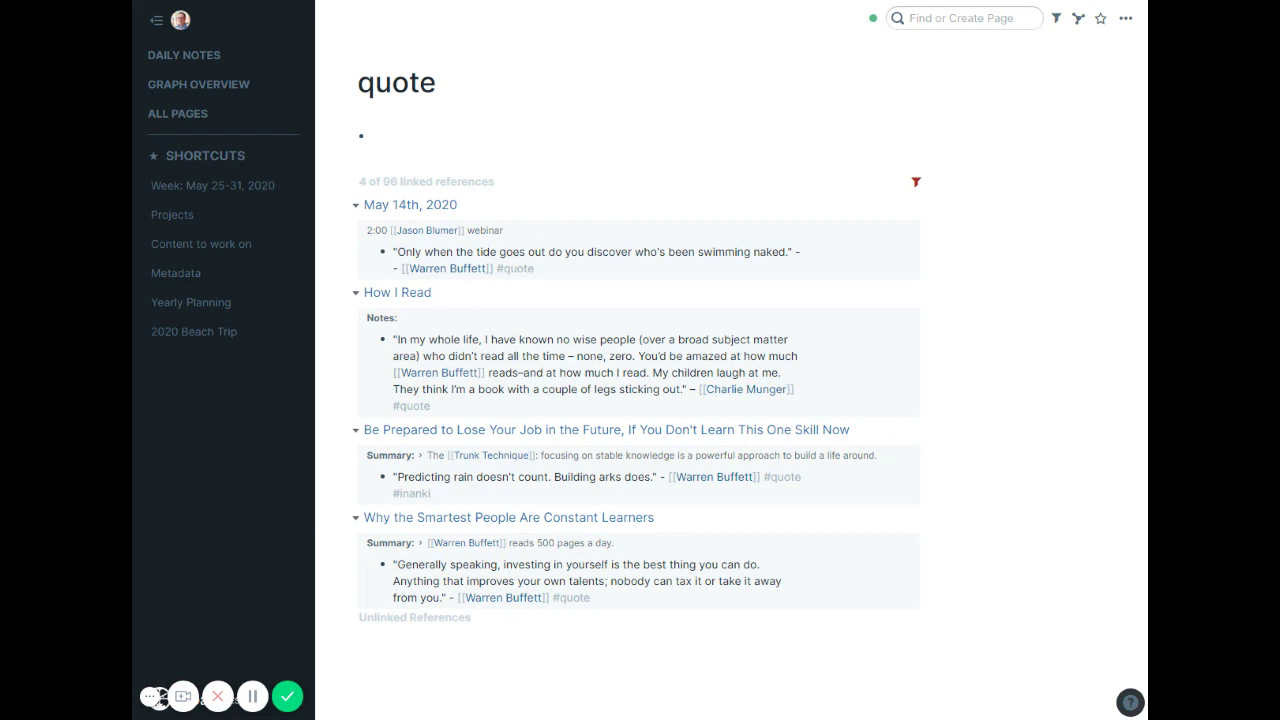
left_click(918, 181)
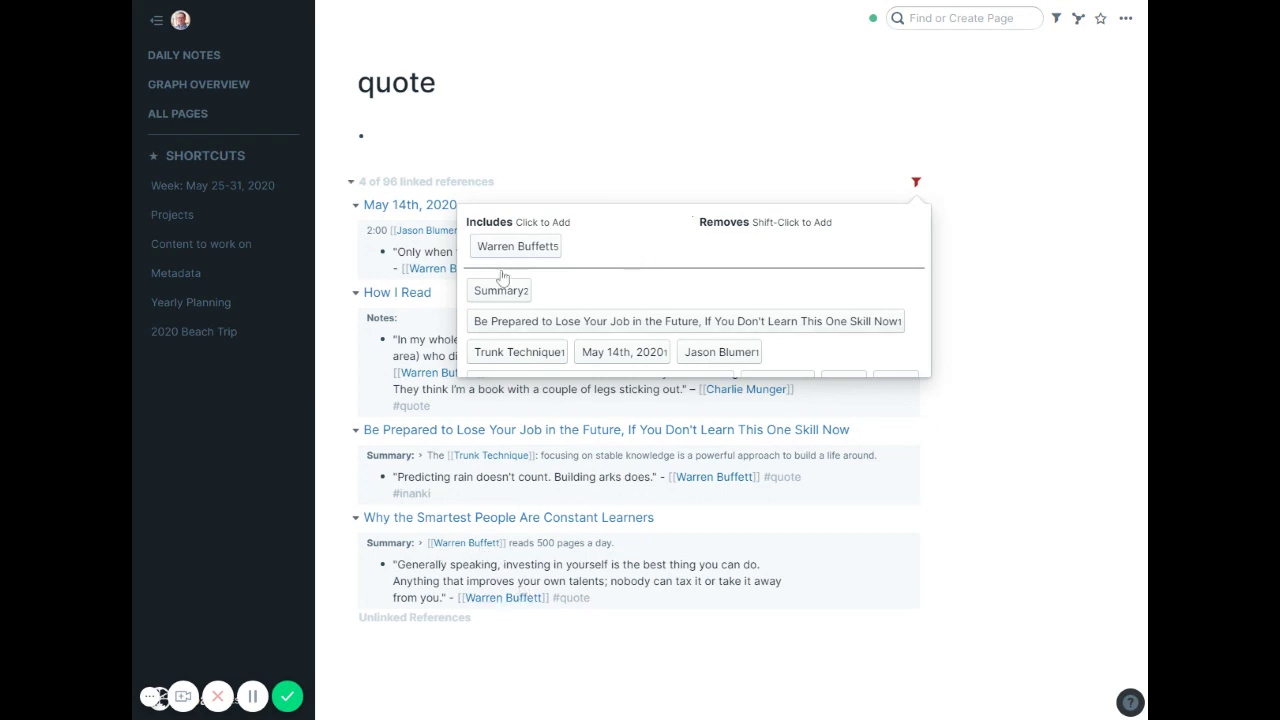
left_click(622, 128)
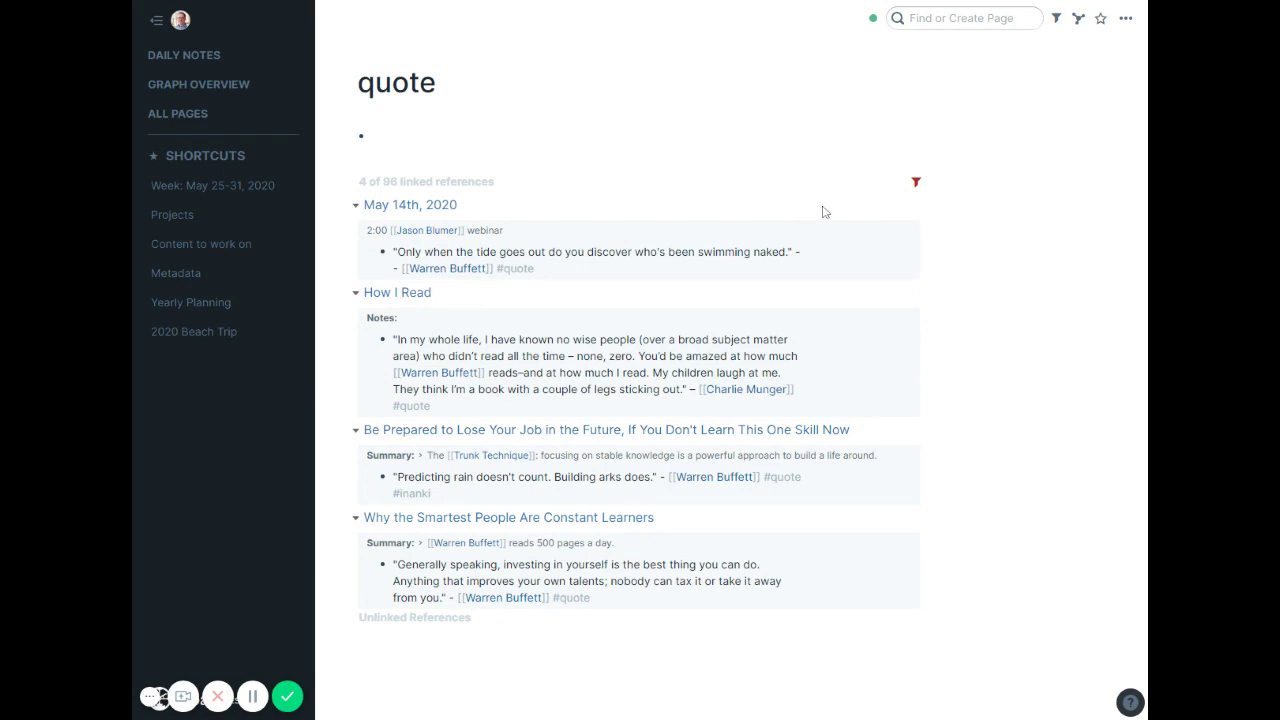
left_click(915, 183)
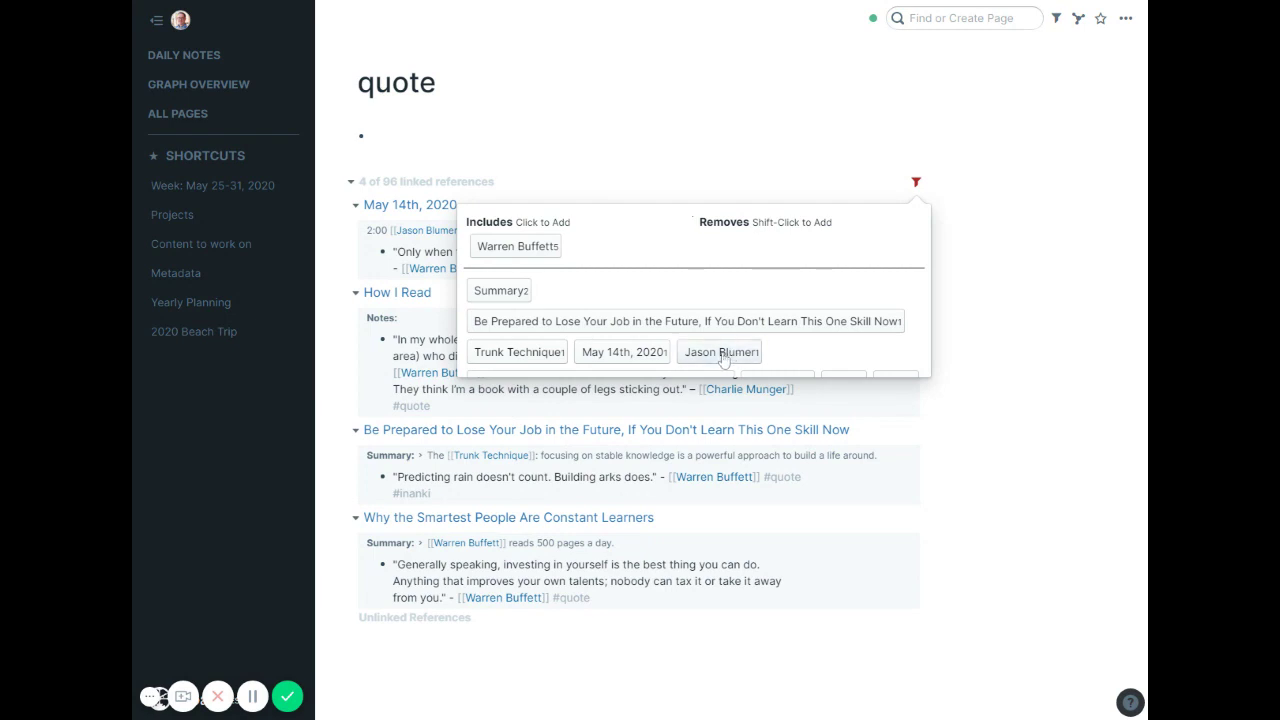
Step: Exclude the webinar host's tag from the quote references, leaving 3 of 96
left_click(733, 357, "shift")
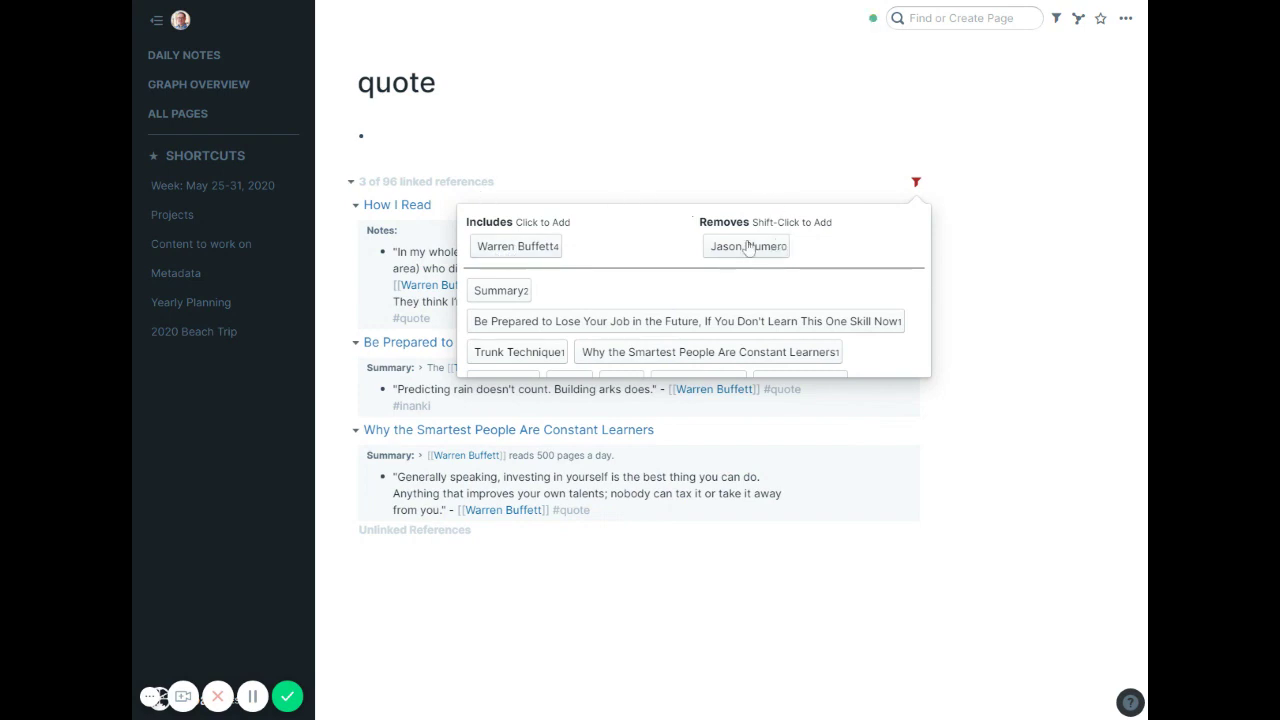
left_click(1025, 408)
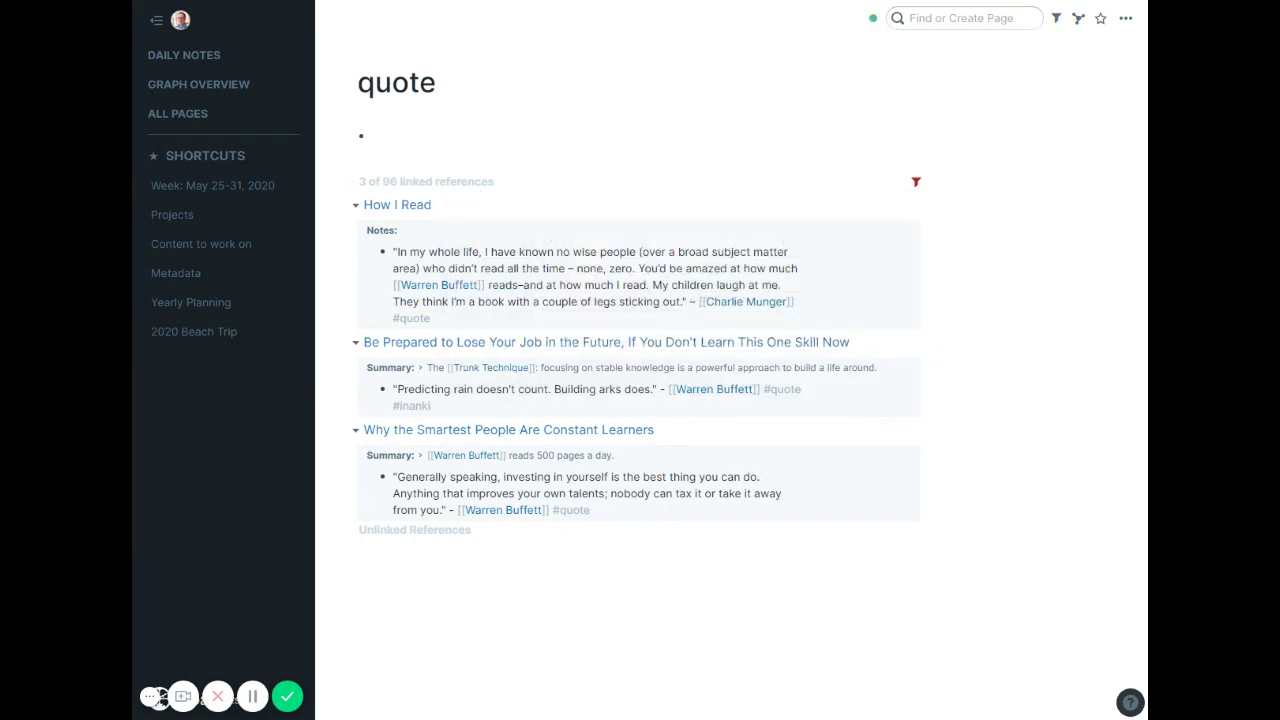